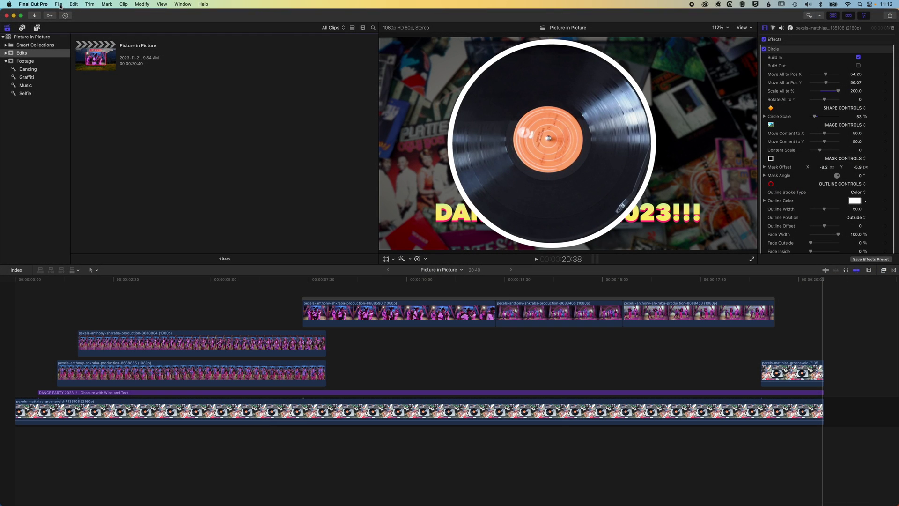
Create a new project named "Picture in Picture Demo" in the Edits event with the 1080p HD 60p settings
click(58, 4)
mouse_move(135, 15)
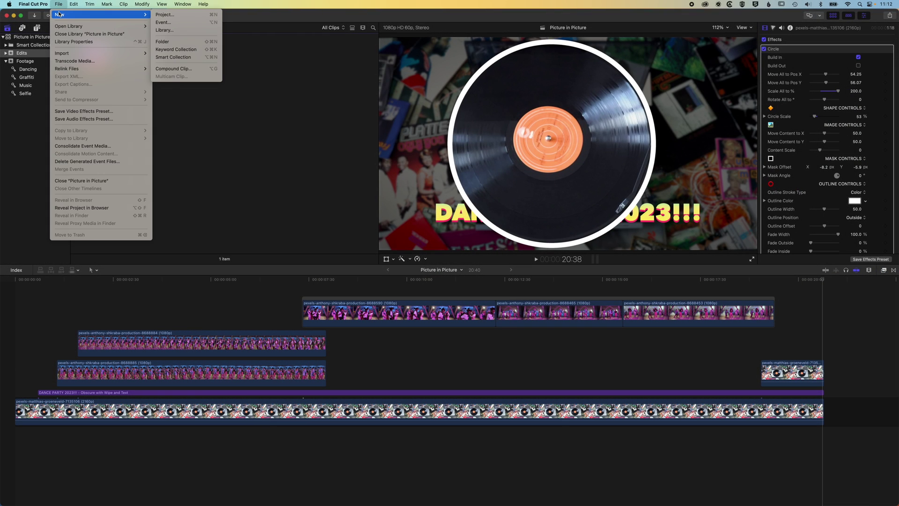
click(178, 15)
text(Picture)
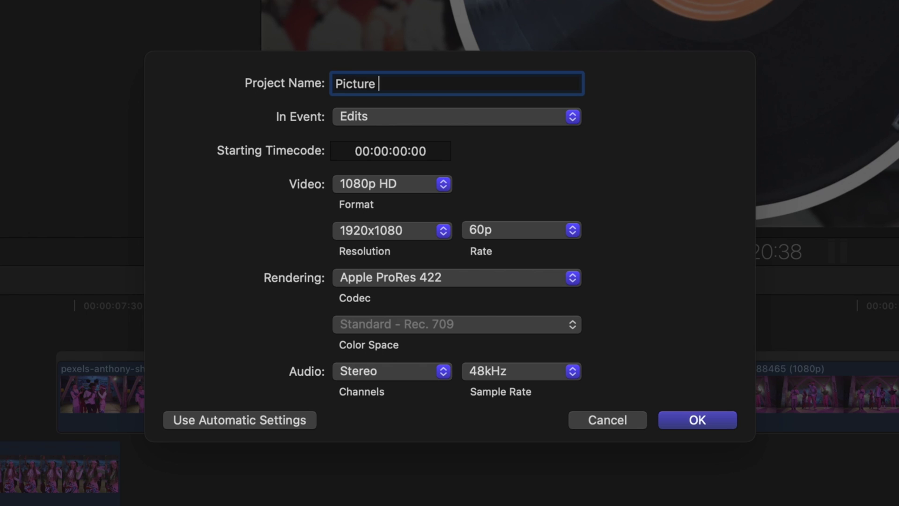
text( in Picture Demo)
key(Return)
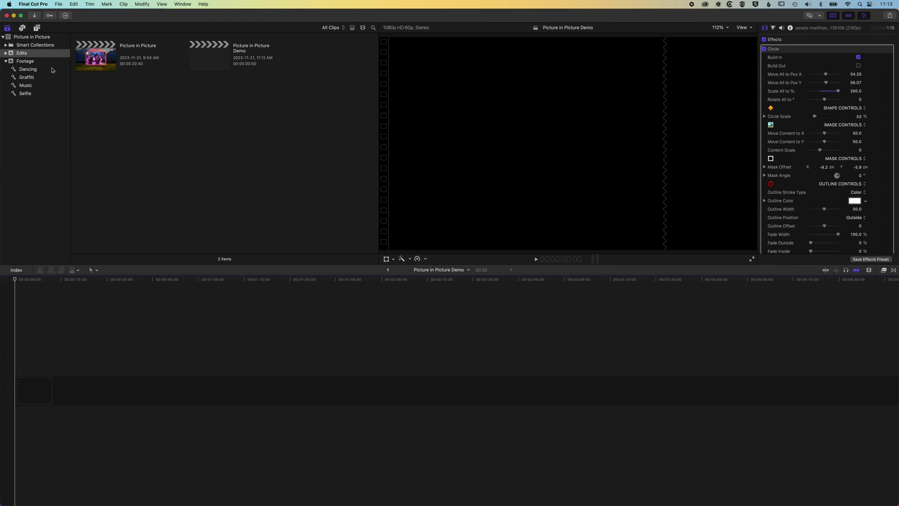
Place the turntable clip from the Music collection at the start of the timeline and fit the timeline to the window
click(45, 64)
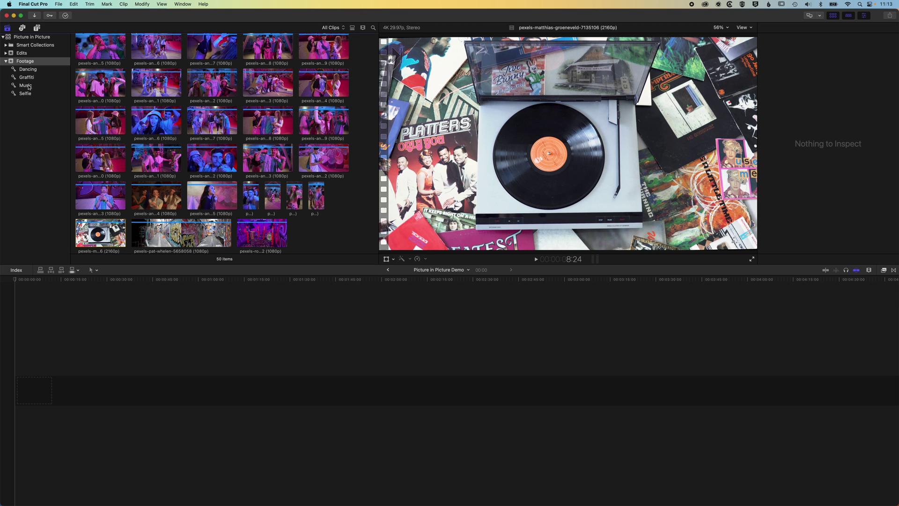
click(26, 86)
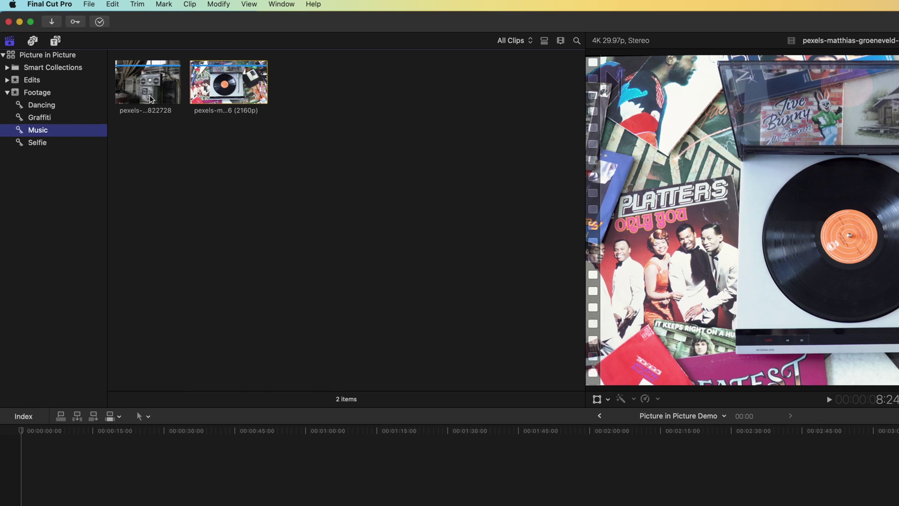
drag(229, 90, 45, 505)
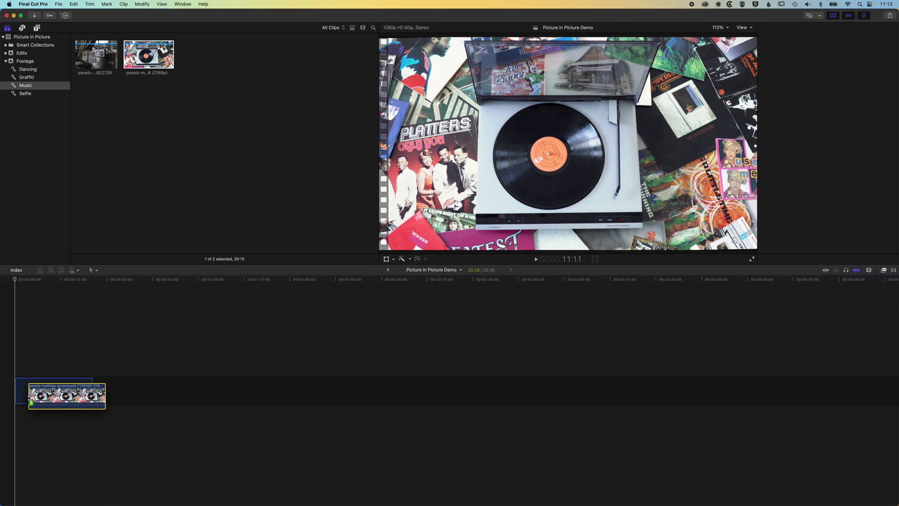
drag(31, 400, 31, 398)
key(super+4)
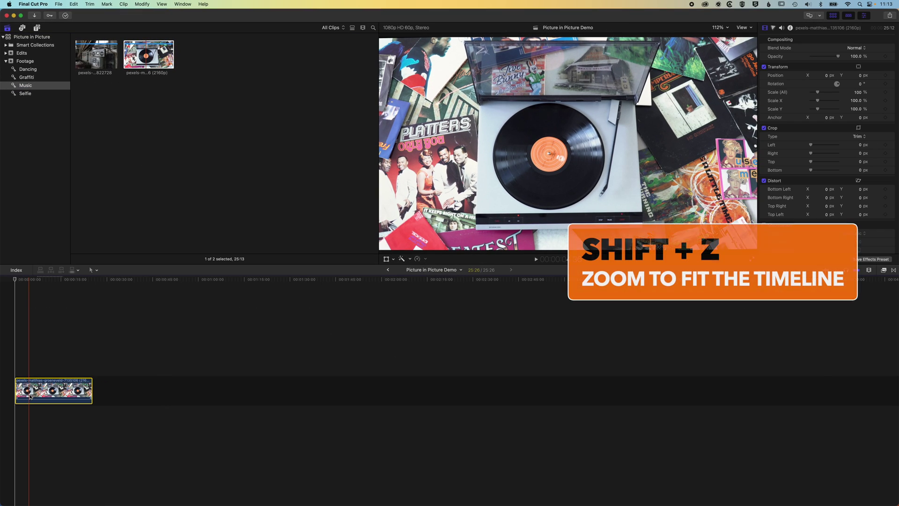
key(shift+z)
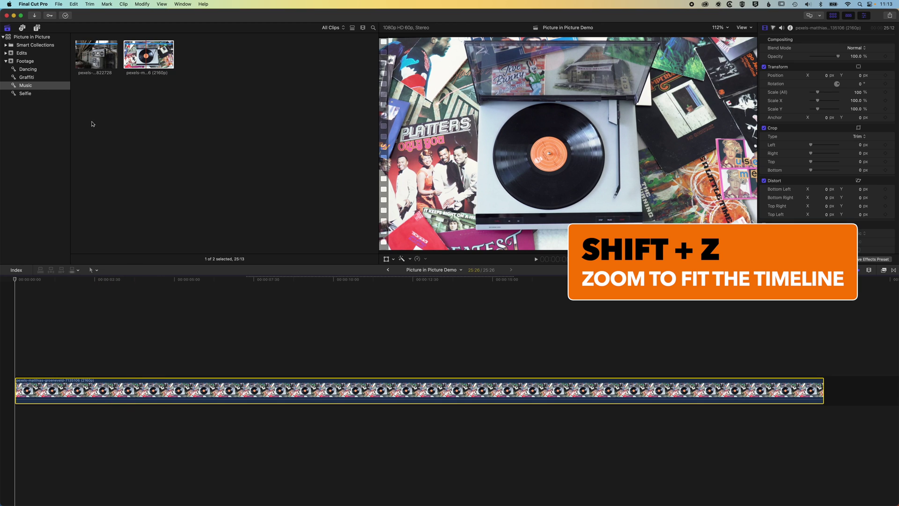
Connect the dancing clip ending in 8688599 from the Dancing collection above the turntable clip, a few seconds in
click(44, 70)
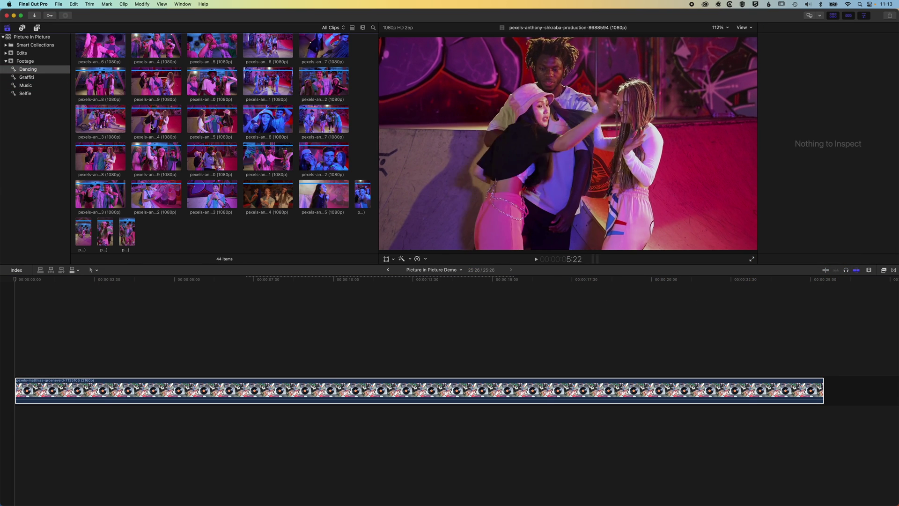
click(152, 150)
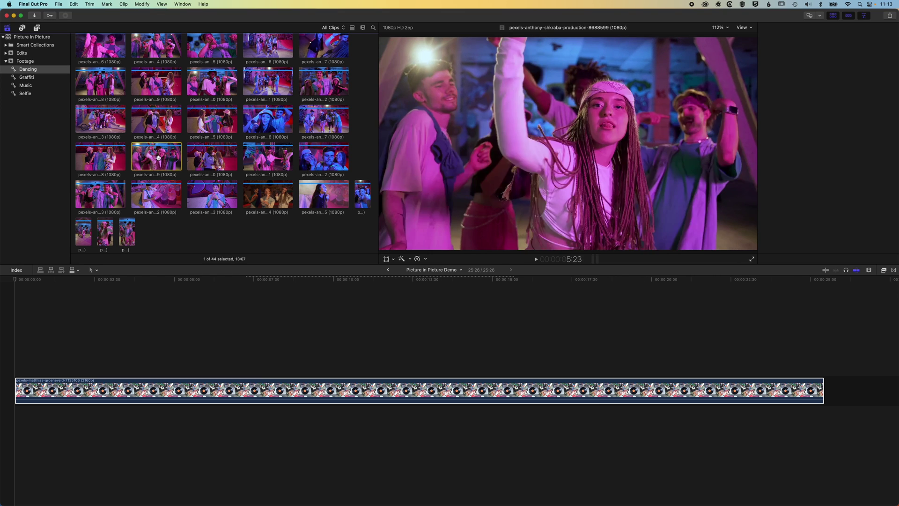
drag(153, 156, 137, 354)
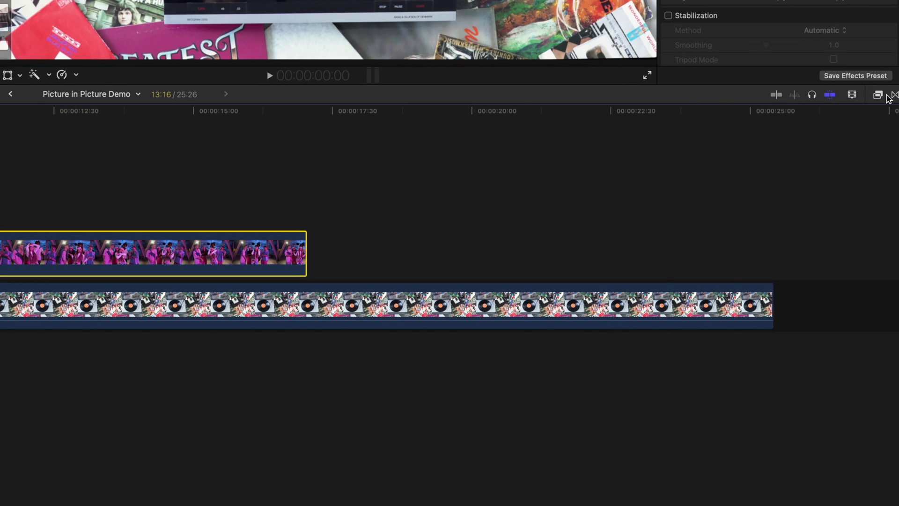
Apply the Circle effect from the funwithstuff PiP Kit category to the connected dancing clip
click(878, 95)
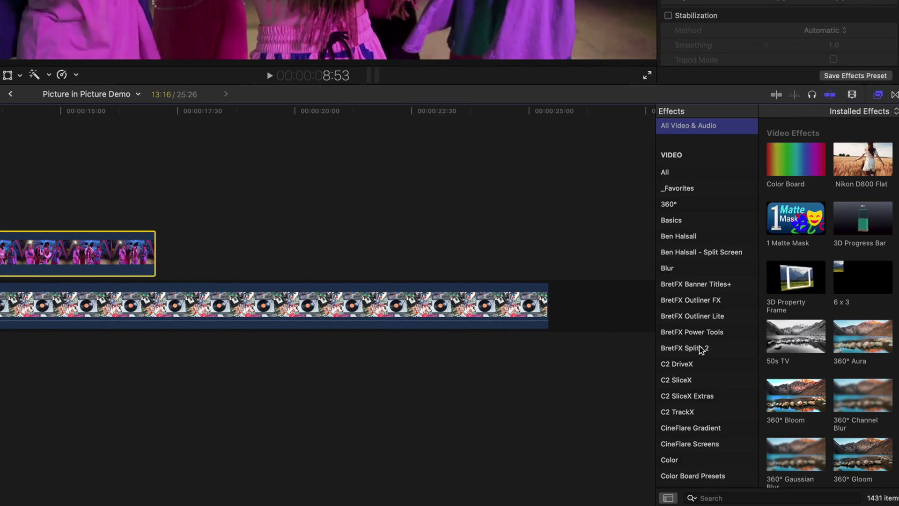
scroll(701, 350, down, 8)
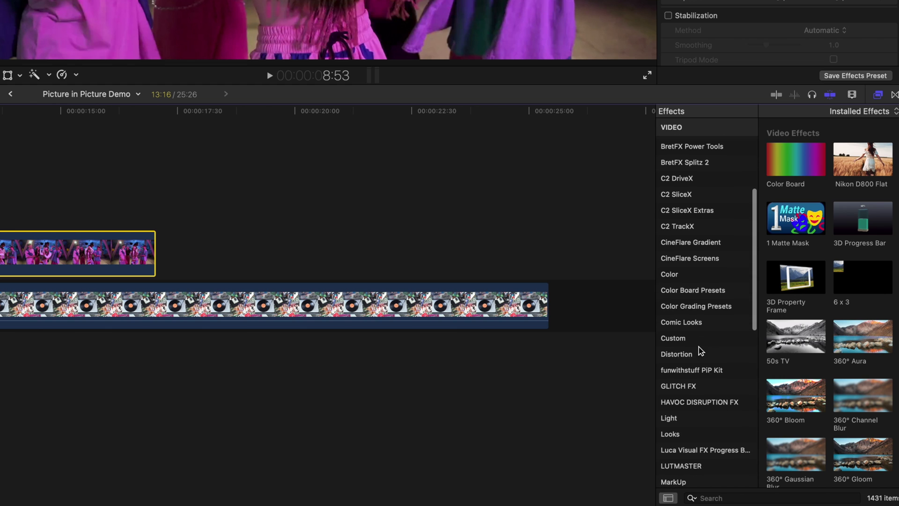
click(696, 371)
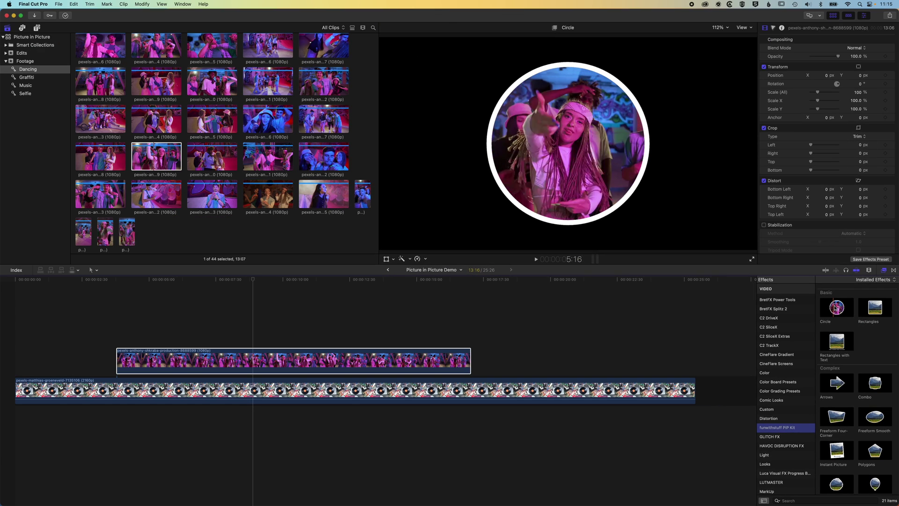
drag(796, 161, 593, 147)
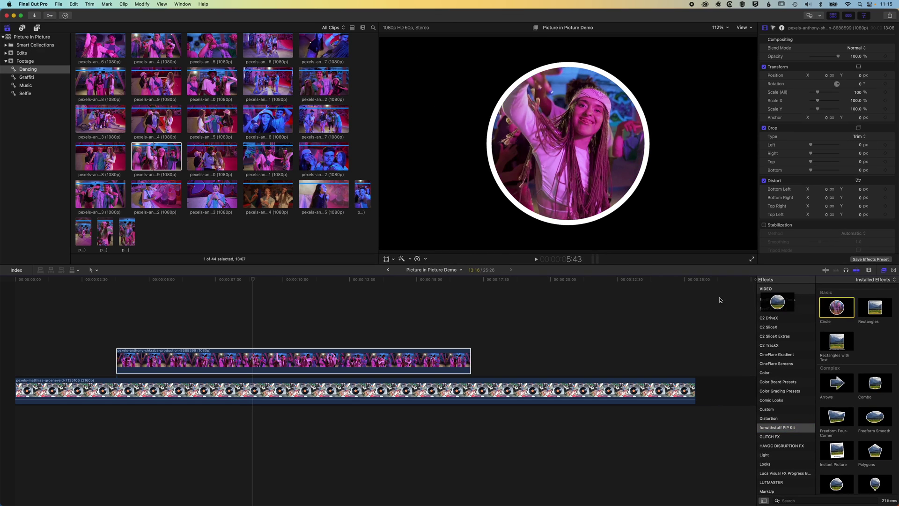
drag(720, 300, 356, 365)
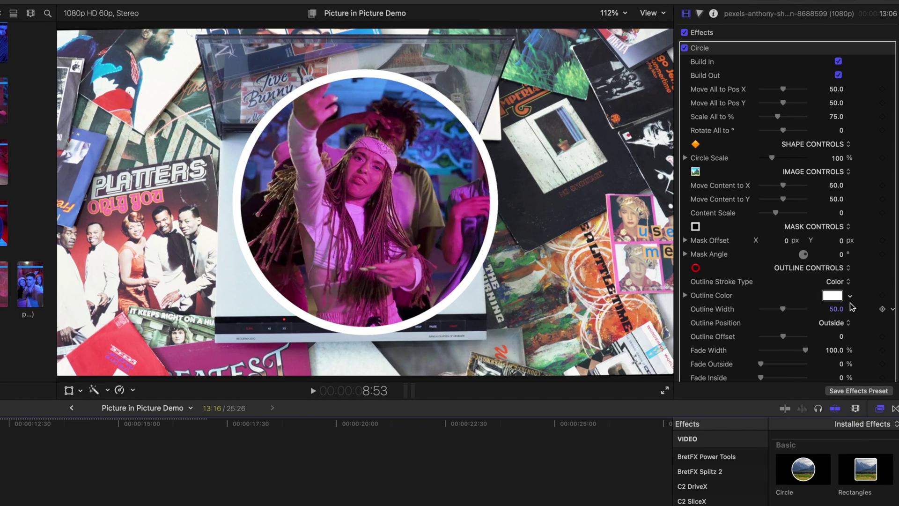
Change the circle's outline color to green and play back the picture-in-picture in the timeline
click(850, 296)
drag(810, 341, 806, 344)
key(Escape)
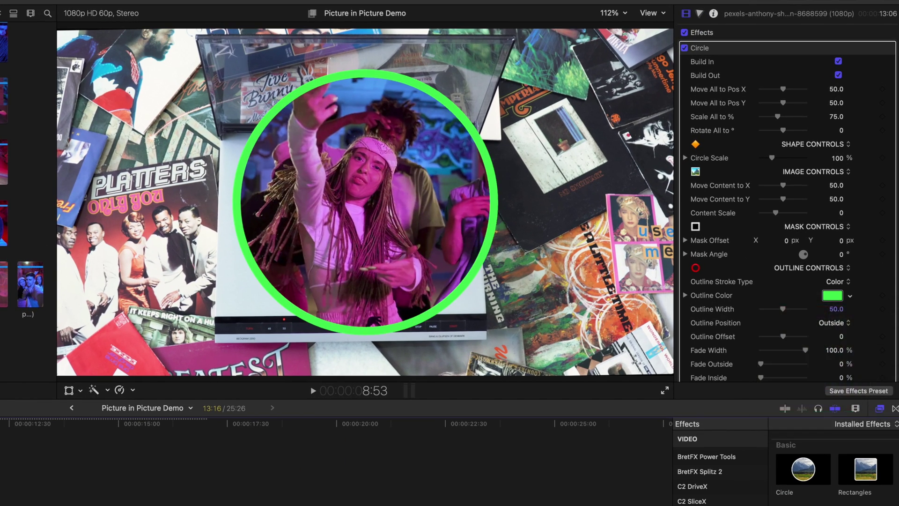
key(space)
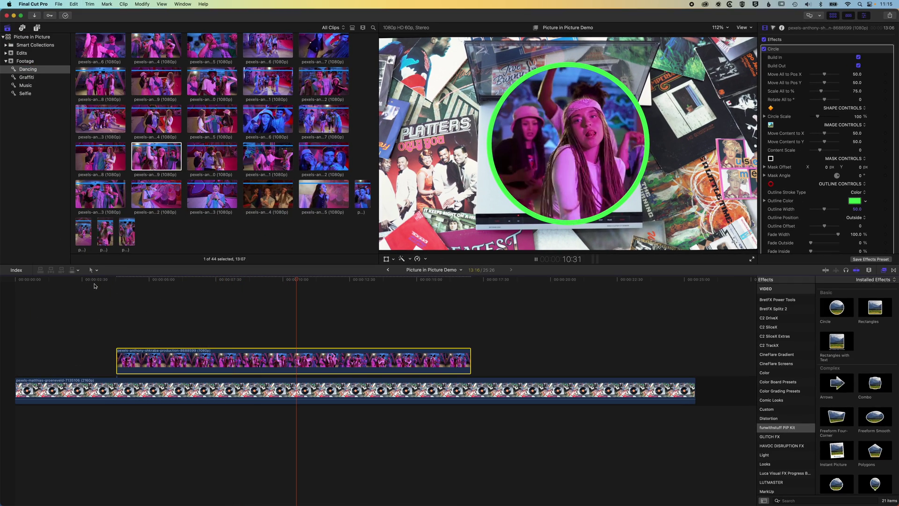
key(space)
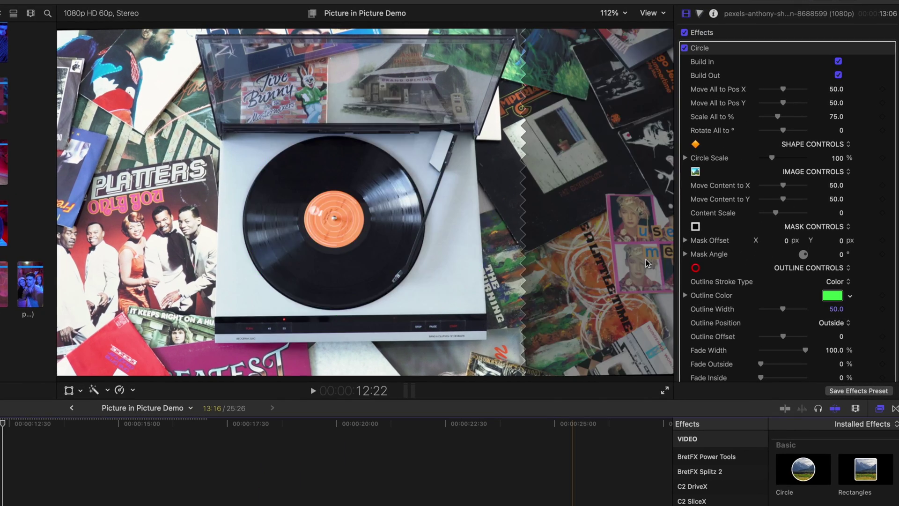
Replace the Circle effect on the dancing clip with Rectangles with Text and park the playhead at 10:19
click(737, 49)
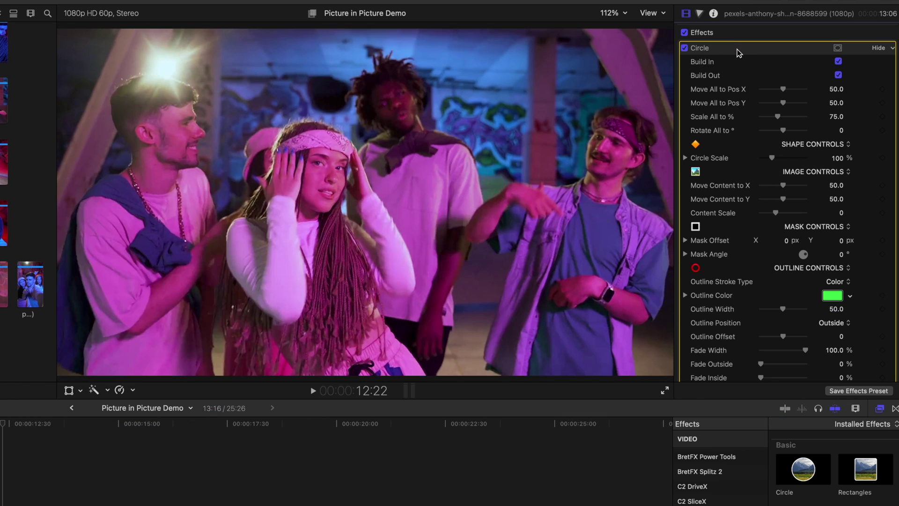
scroll(738, 53, down, 10)
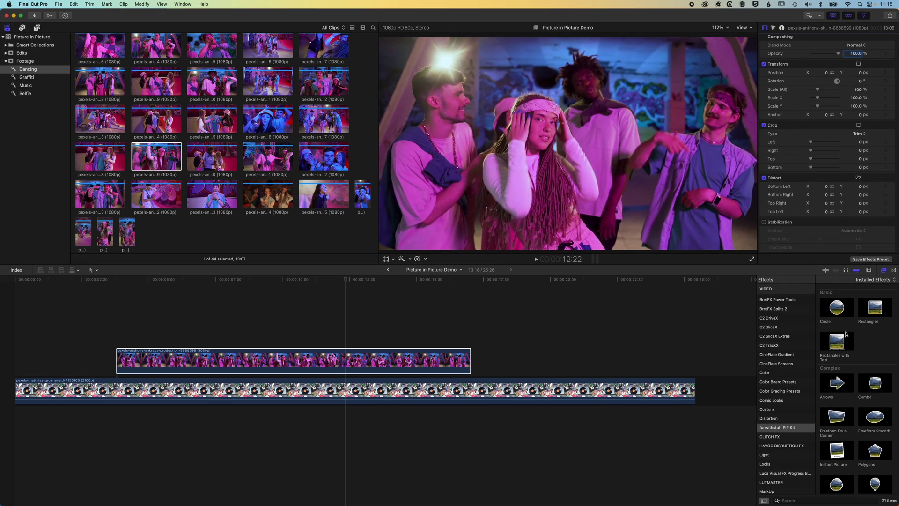
drag(837, 343, 322, 356)
drag(302, 279, 291, 279)
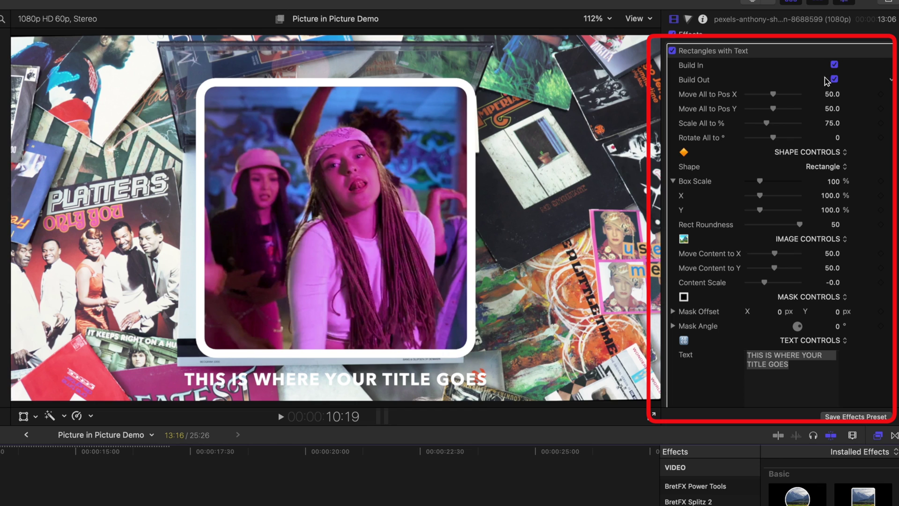
Adjust the rectangle to position 50.51, 54.35, overall scale 68.63%, box scale X 152.99% and Y 85.36%, and roundness 122
drag(772, 94, 767, 127)
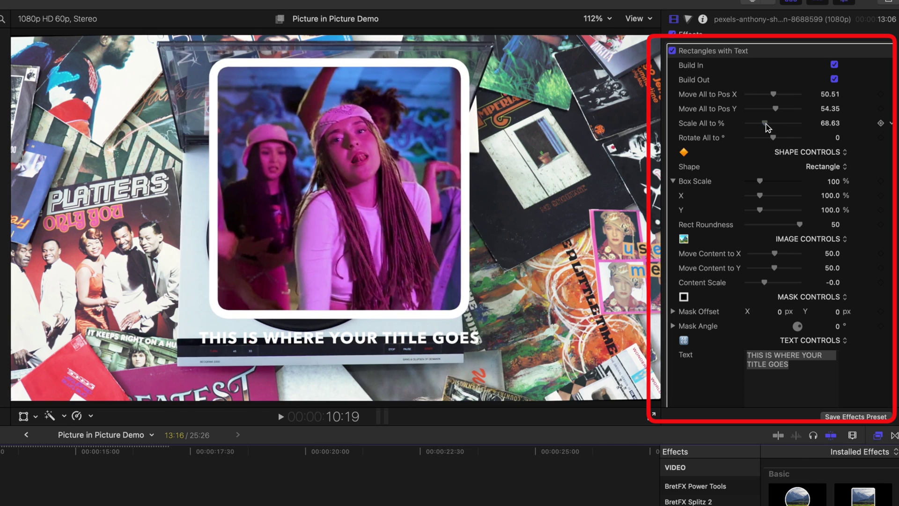
scroll(771, 127, down, 3)
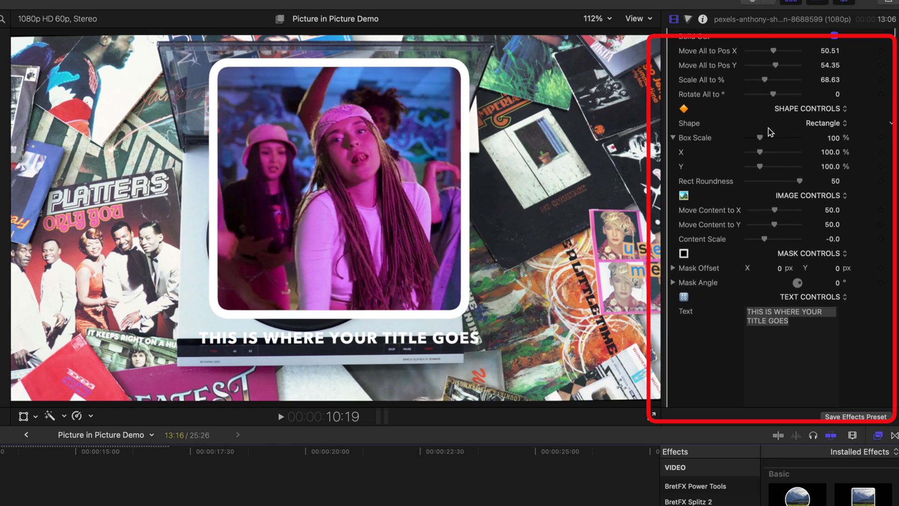
drag(762, 139, 760, 167)
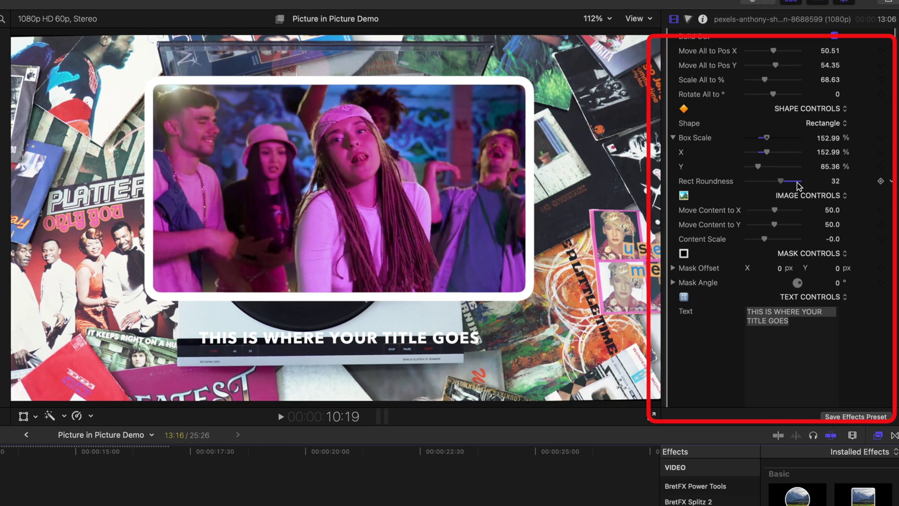
drag(835, 184, 809, 127)
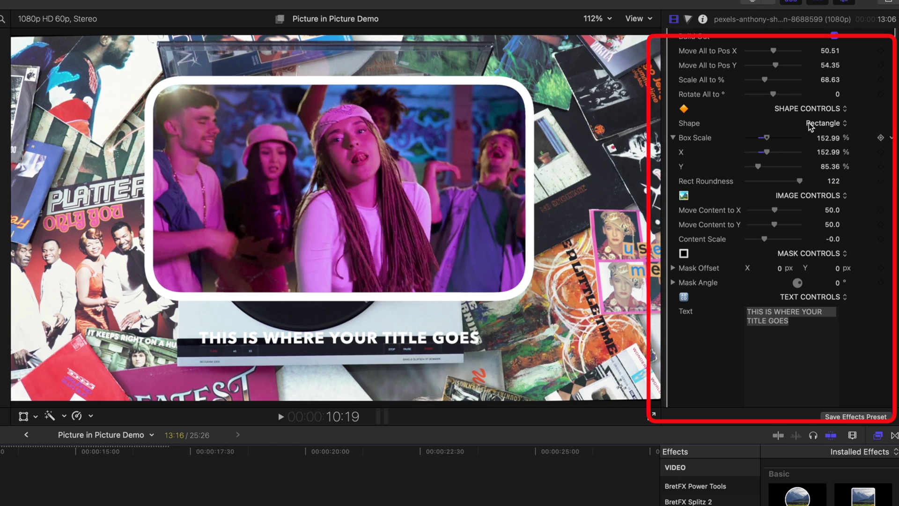
Try the Squircle 1, Squircle 2 and Squircle 3 shapes for the frame and return the shape to Rectangle
click(828, 124)
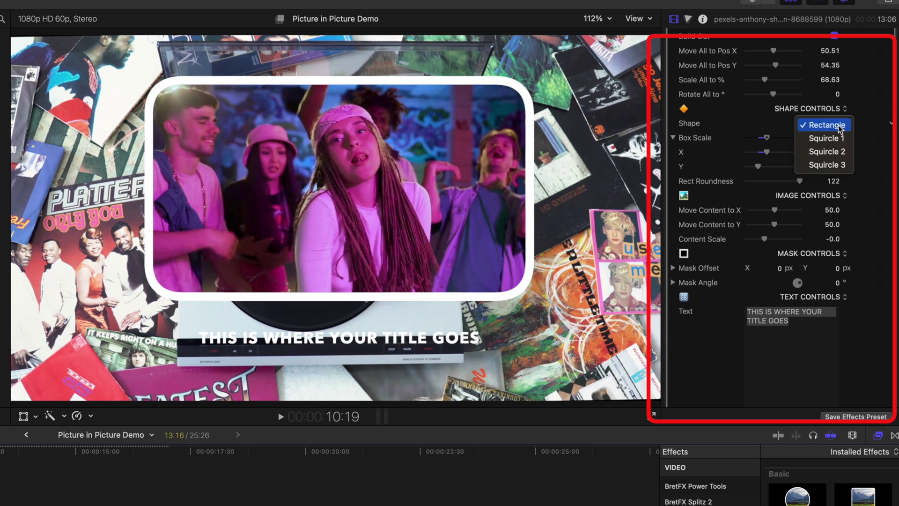
click(826, 138)
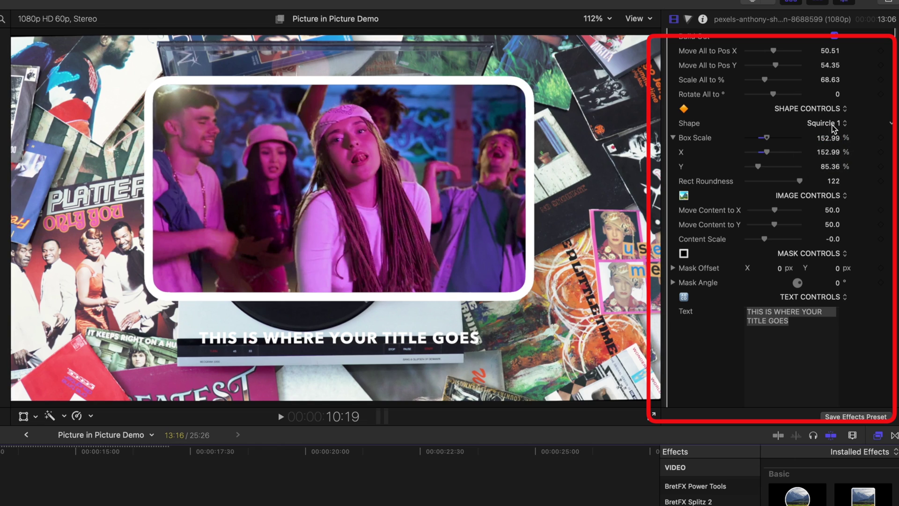
click(834, 123)
click(834, 139)
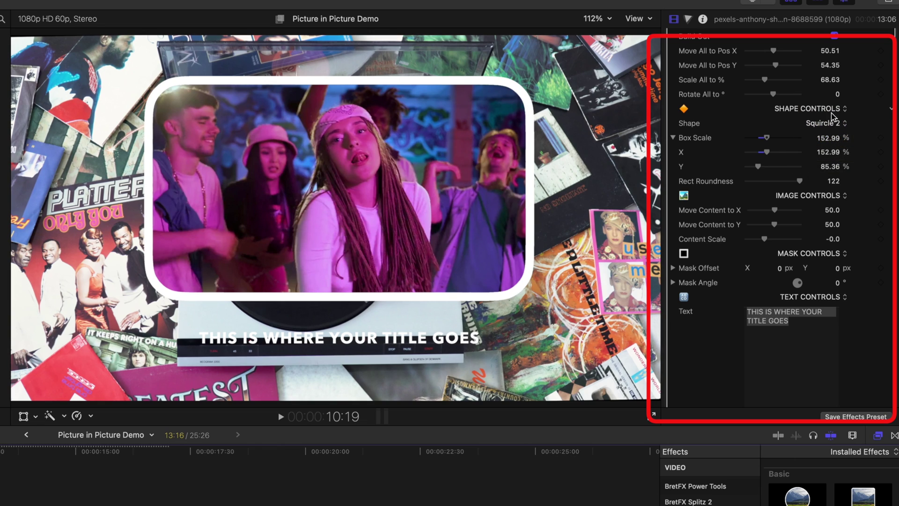
click(833, 125)
click(837, 140)
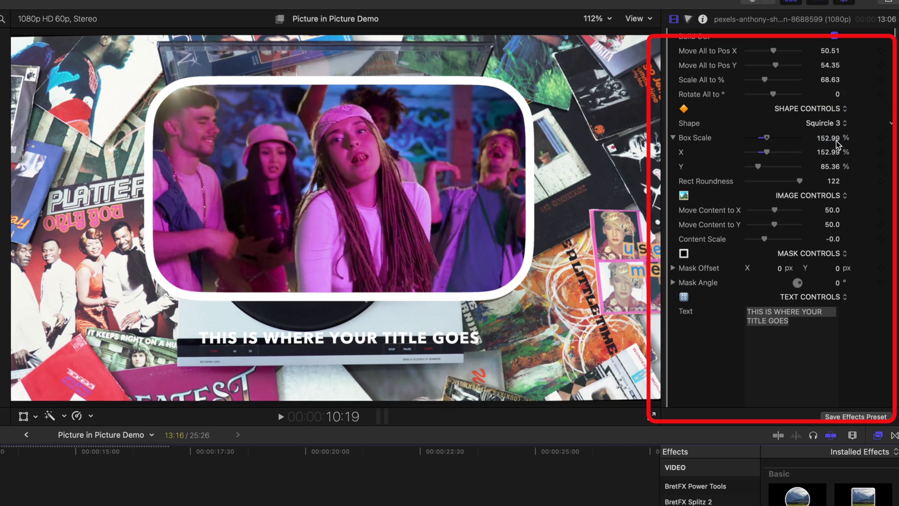
click(830, 124)
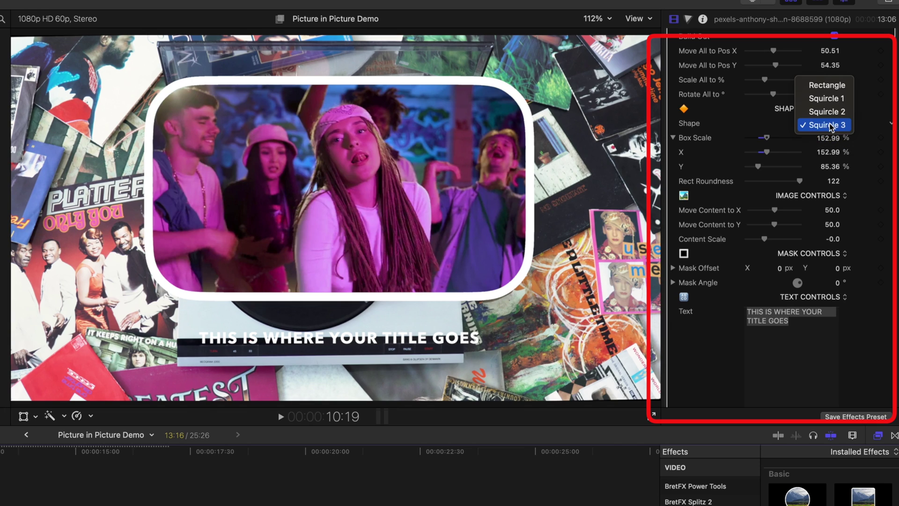
click(821, 84)
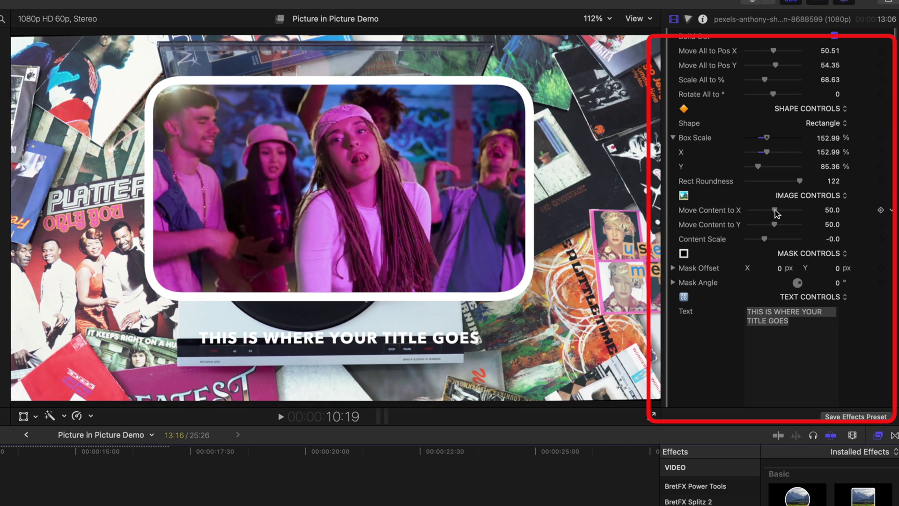
Set the content's X position to 49.32 and its scale to 18.3, and offset the mask by X 6.3 px and Y 4.5 px
drag(777, 213, 783, 272)
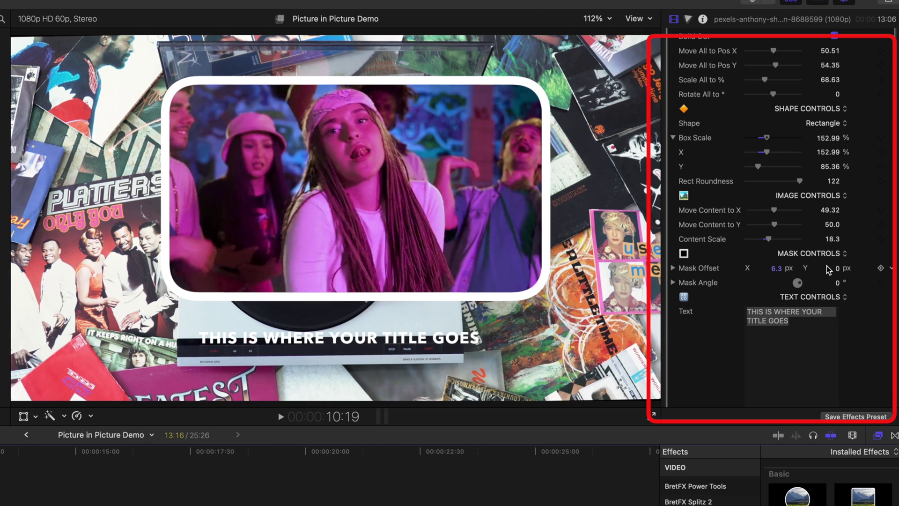
drag(836, 268, 838, 271)
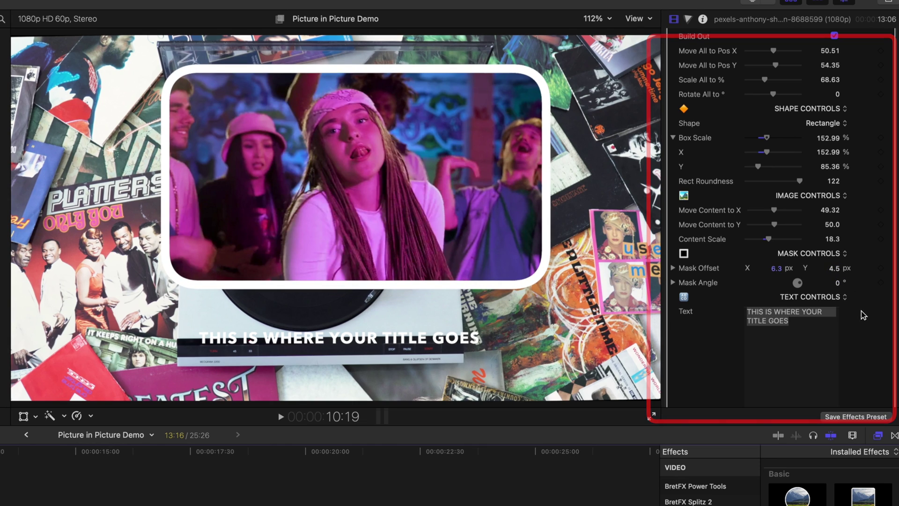
scroll(863, 315, down, 5)
scroll(863, 315, down, 3)
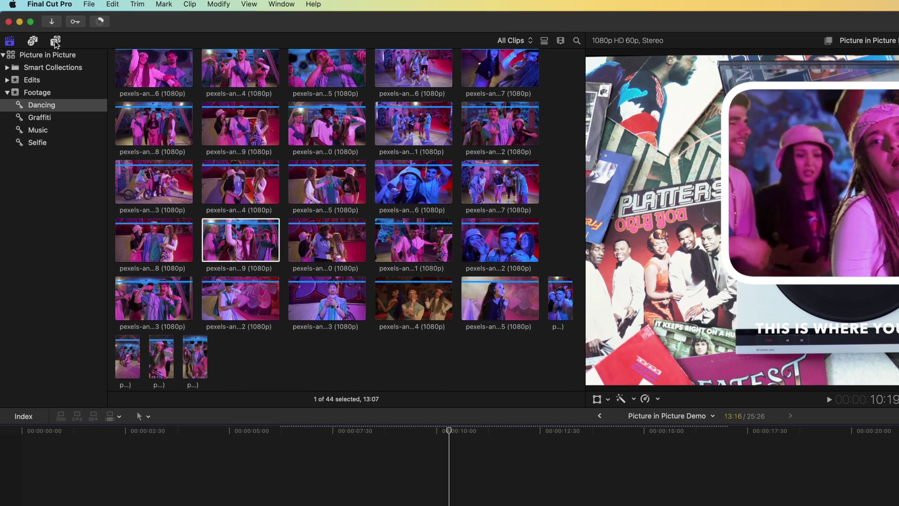
Place the Obscure with Wipe title from the funwithstuff PiP Kit between the dancing clip and the turntable footage, starting just before the dancing clip
click(55, 41)
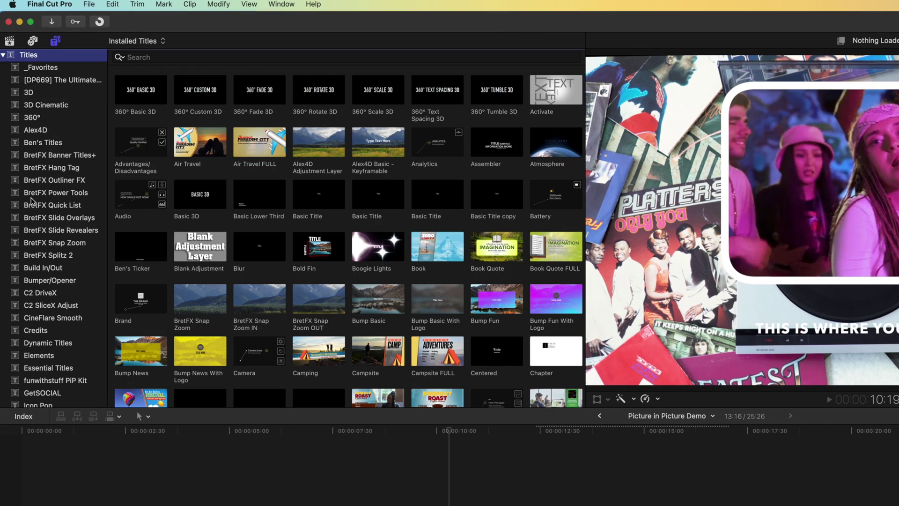
click(55, 381)
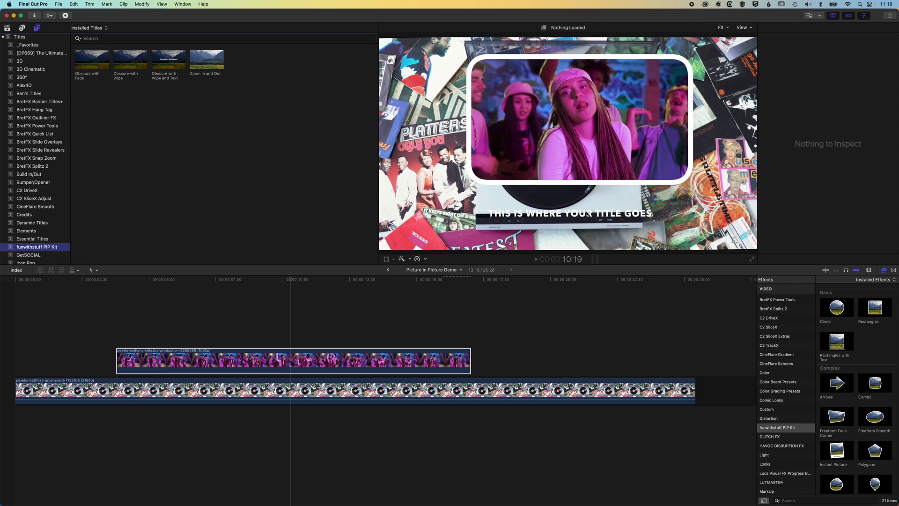
click(87, 66)
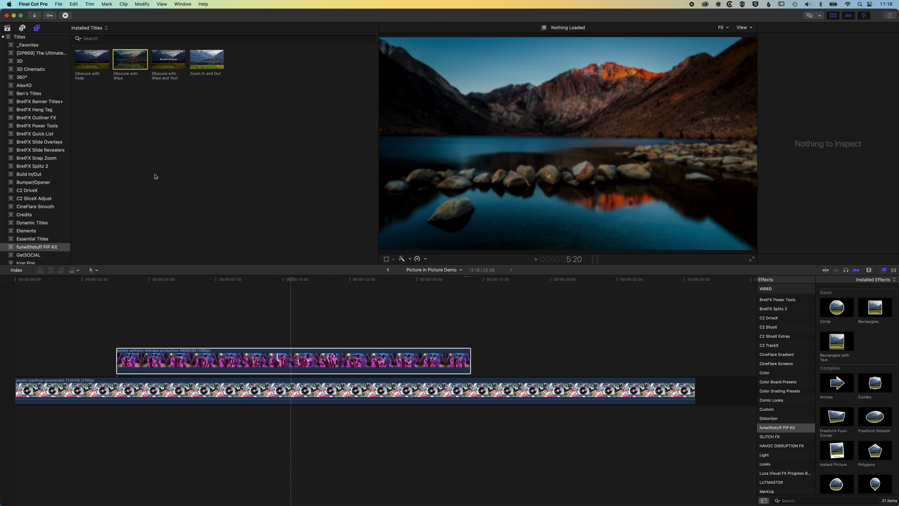
drag(130, 59, 114, 373)
Play the wipe-in from just before the title starts and park the playhead at 5:30
click(106, 279)
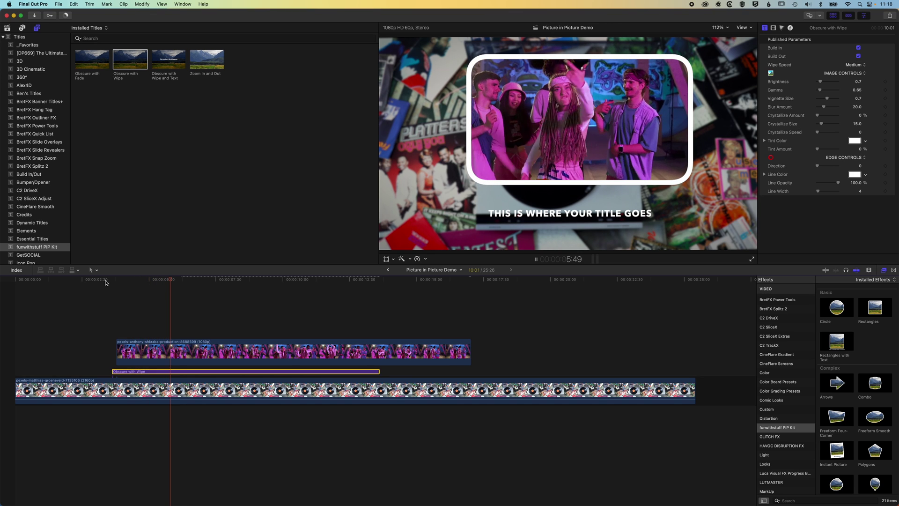
key(space)
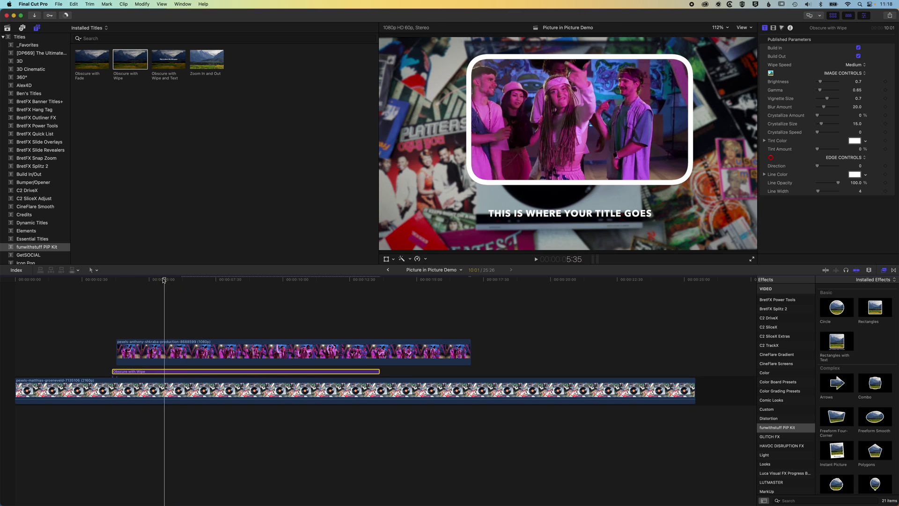
click(162, 280)
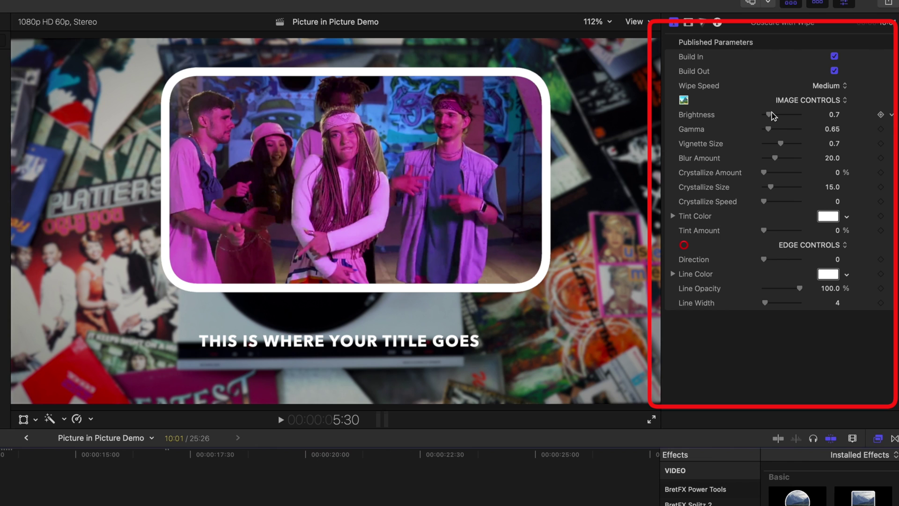
Set Obscure with Wipe to brightness 0.15, gamma 0.45, vignette size 1.13, blur 34, crystallize size 13 and a magenta tint at 100%
drag(765, 114, 786, 158)
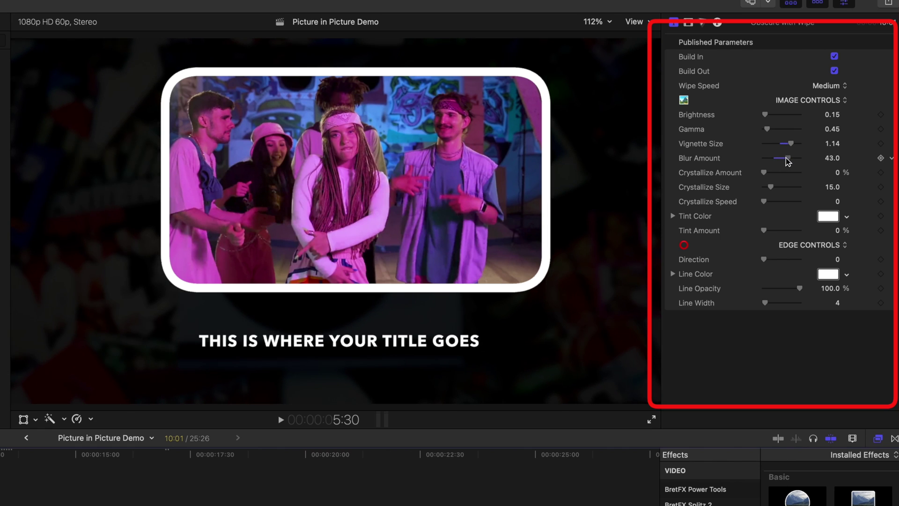
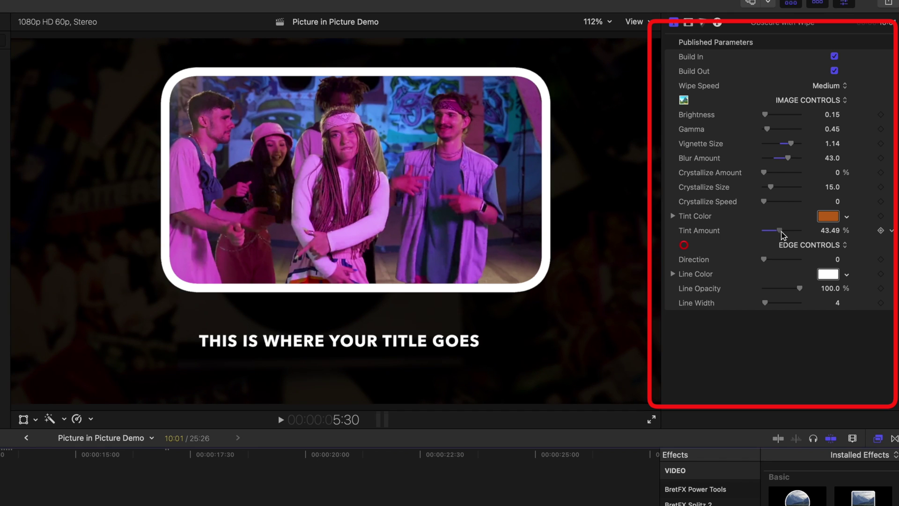
click(847, 218)
click(829, 234)
click(799, 319)
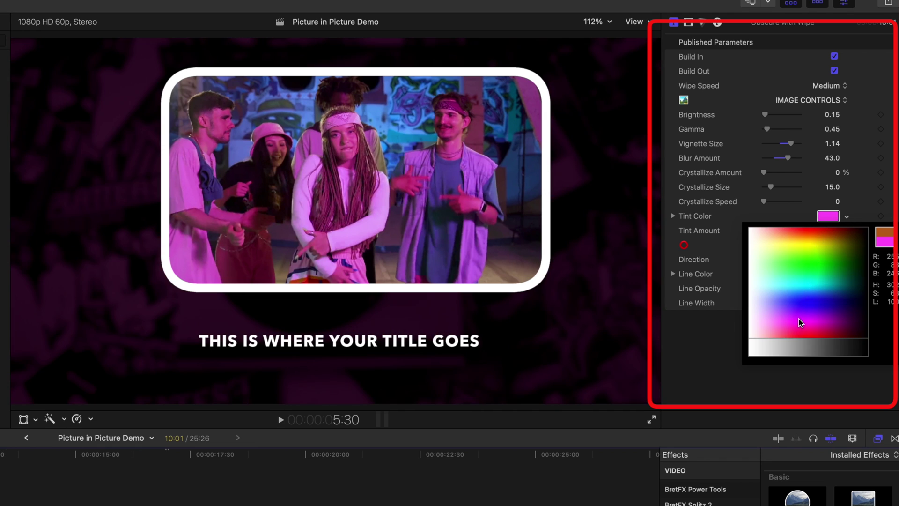
drag(799, 233, 813, 232)
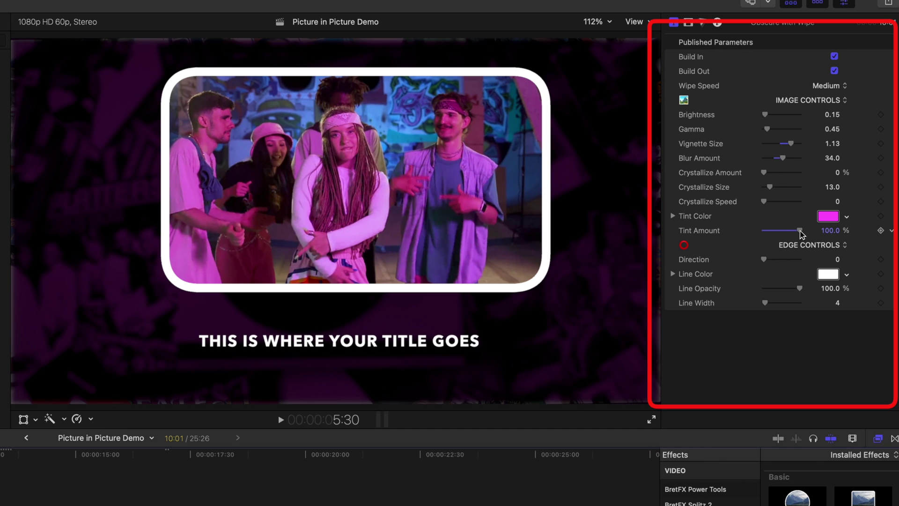
Rebalance the obscured background with brightness 0.6, gamma 0.39, blur amount 23 and tint amount 94.64%
drag(800, 233, 752, 233)
mouse_move(765, 115)
mouse_down()
mouse_move(774, 117)
mouse_move(766, 116)
mouse_up()
drag(766, 228, 775, 231)
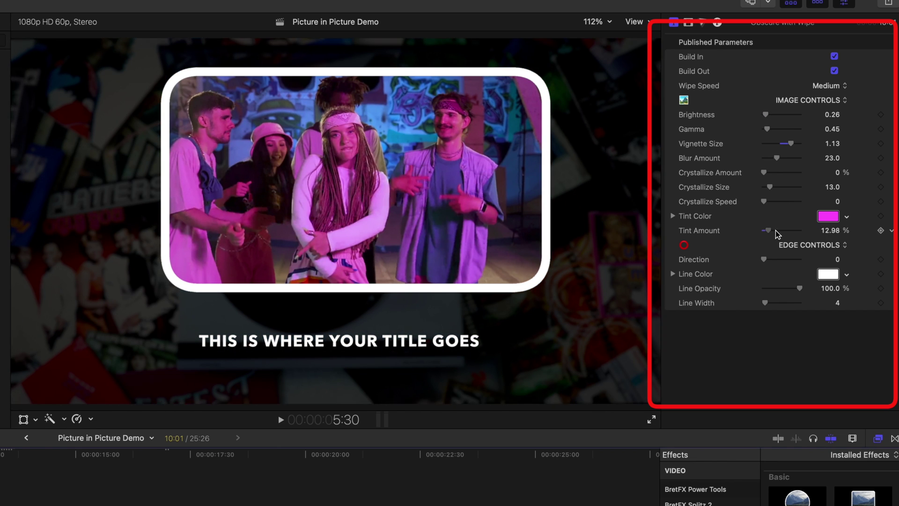
drag(766, 128, 770, 117)
drag(787, 231, 800, 234)
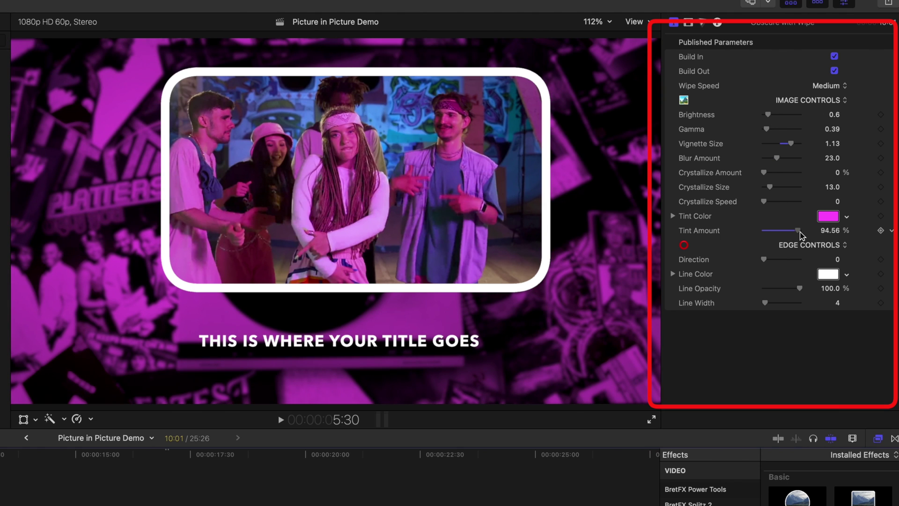
Try a yellow tint on the obscured background and settle on dark green as the tint color
click(846, 217)
click(803, 247)
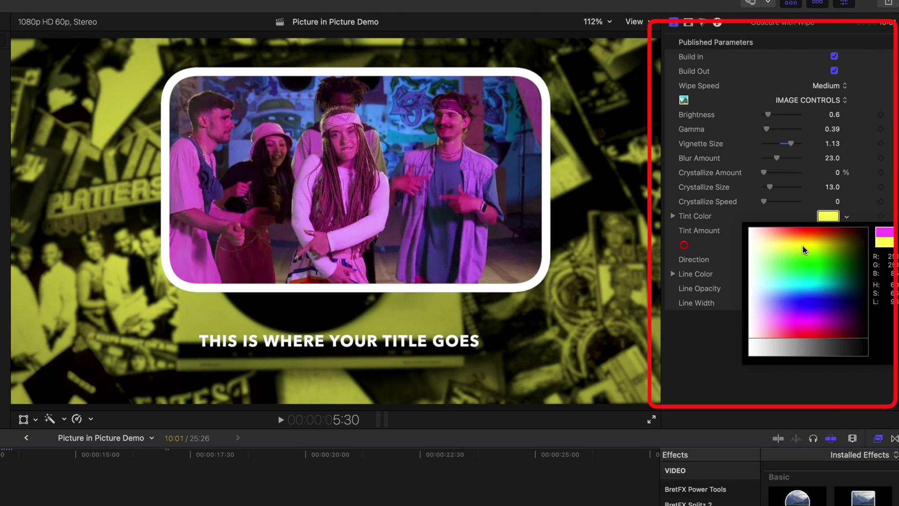
drag(802, 246, 846, 275)
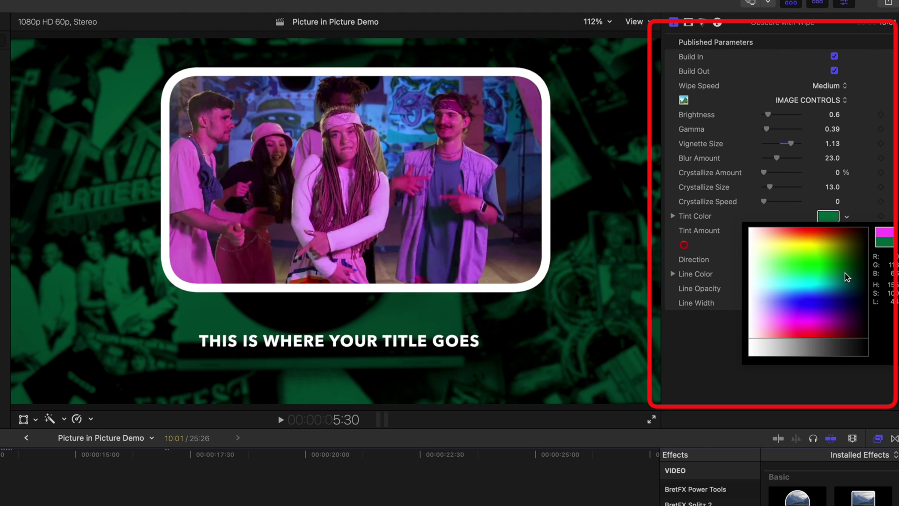
key(Escape)
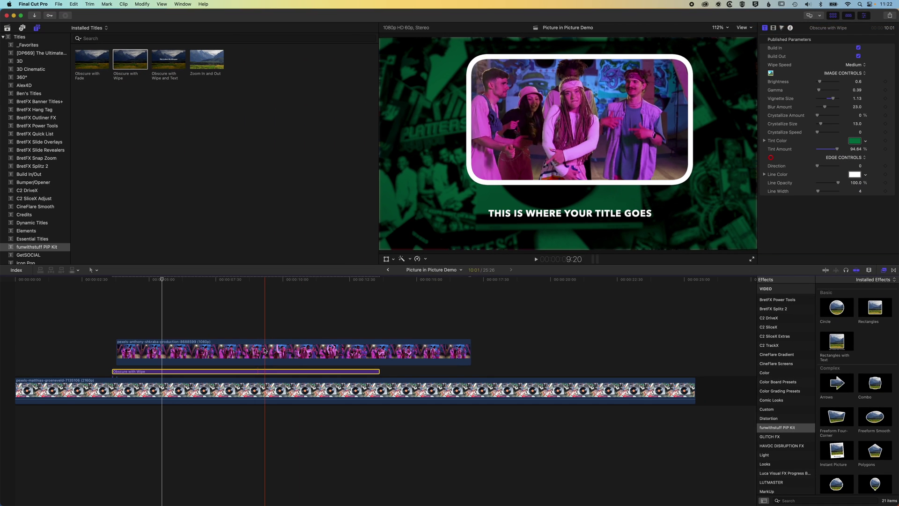
Replace the placeholder title on the framed dancing clip with "DANCE OFF!!"
click(221, 350)
click(584, 218)
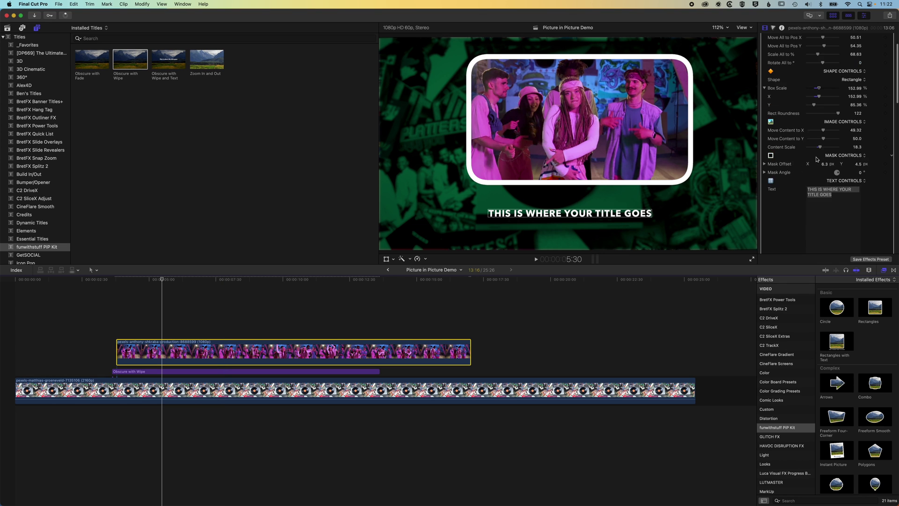
scroll(829, 141, down, 2)
click(836, 167)
drag(836, 167, 807, 162)
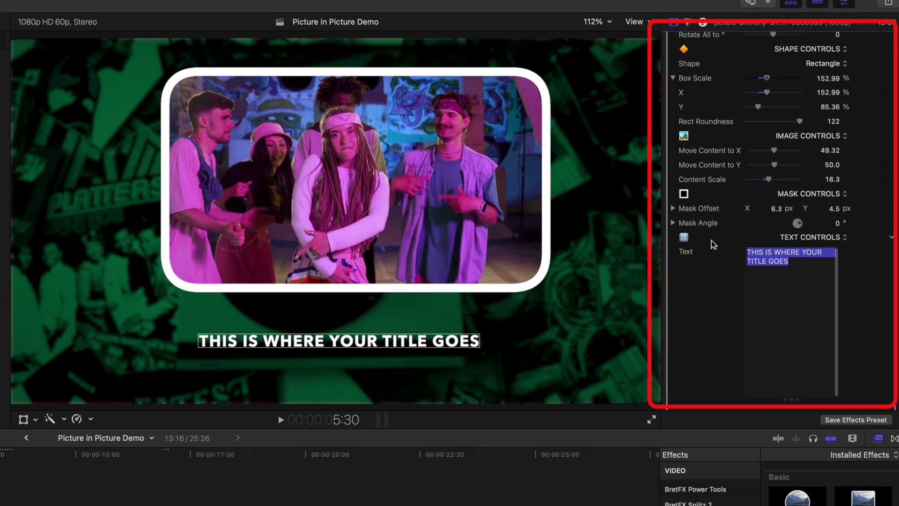
text(DANCE OFF!!)
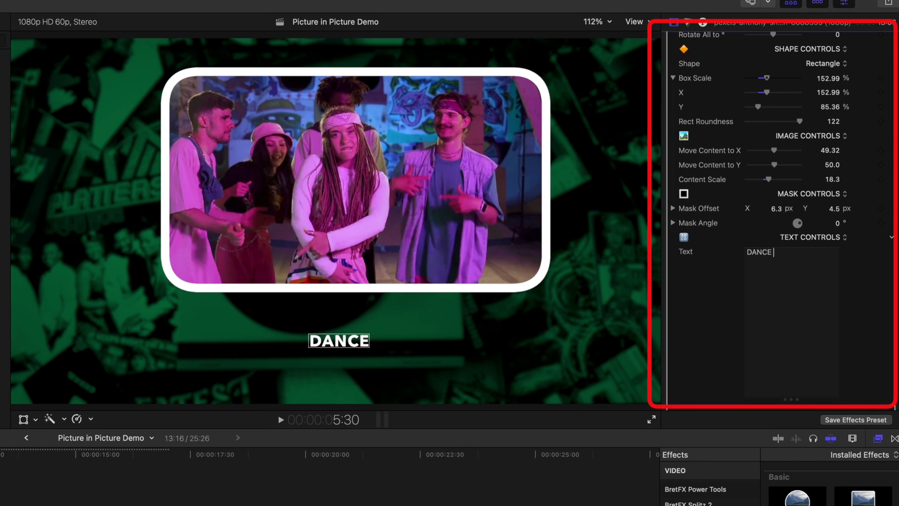
Style the DANCE OFF!! text with the Avengeance Mightiest Avenger font, size 310 and a hot pink color
scroll(733, 294, down, 2)
scroll(749, 295, down, 1)
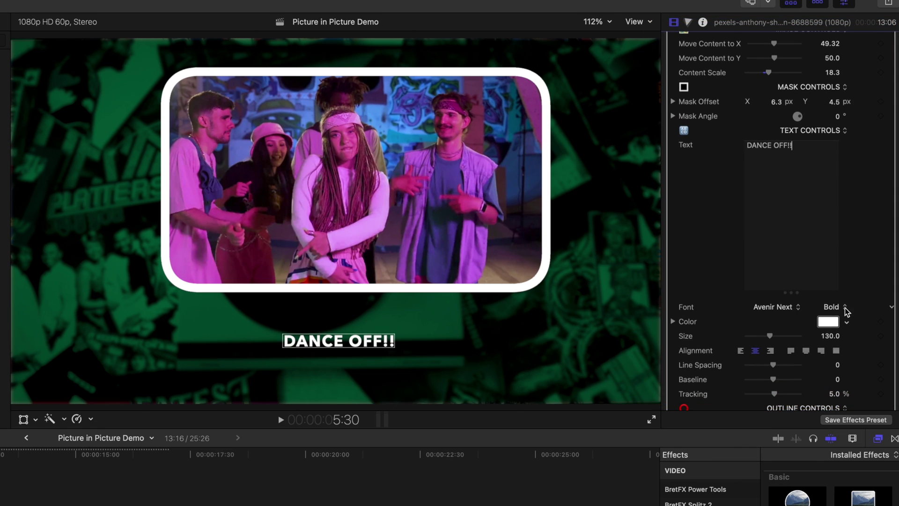
click(795, 306)
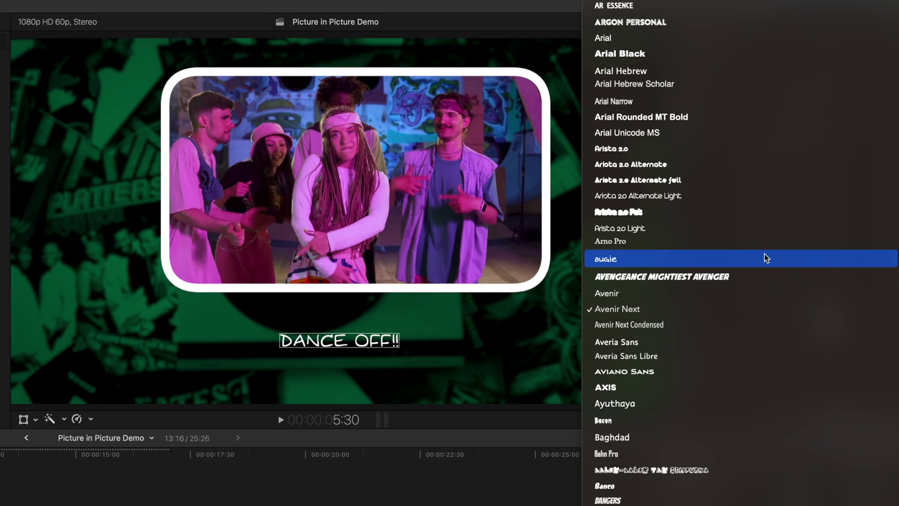
click(763, 276)
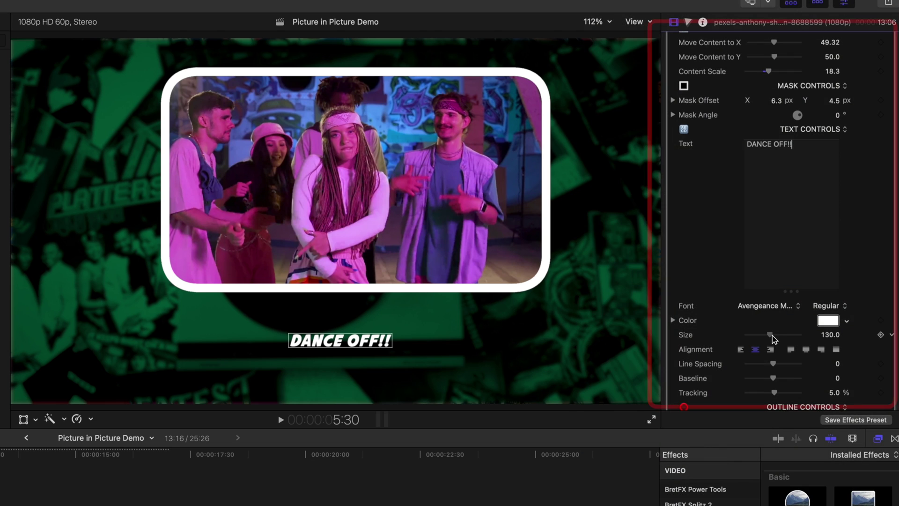
drag(779, 334, 797, 432)
click(847, 321)
click(879, 322)
Give the frame a yellow outline with width 57 and an outline offset of 48
scroll(868, 330, down, 5)
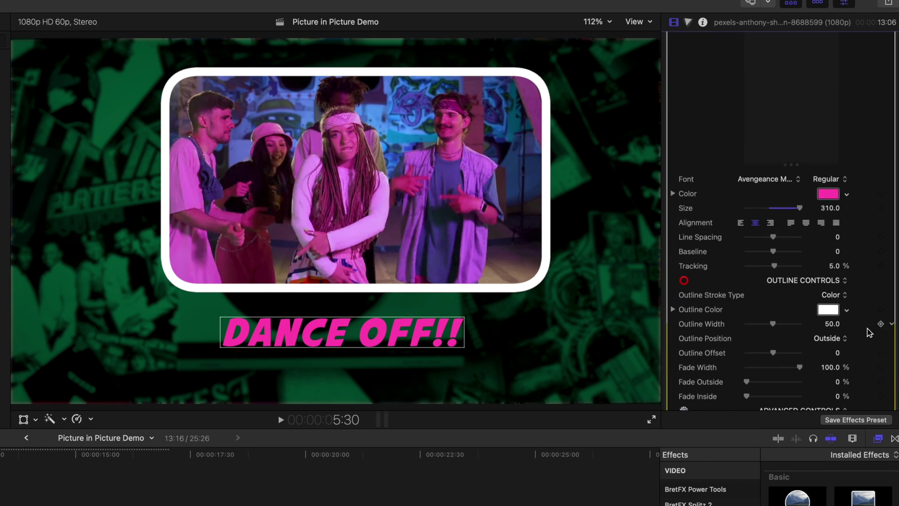
click(846, 307)
drag(818, 331, 778, 324)
scroll(778, 325, down, 4)
drag(747, 292, 726, 307)
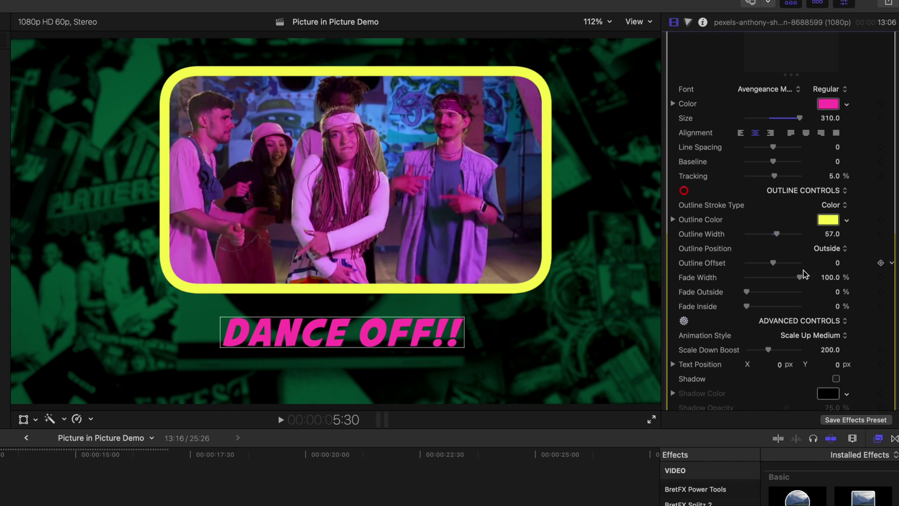
drag(774, 263, 787, 263)
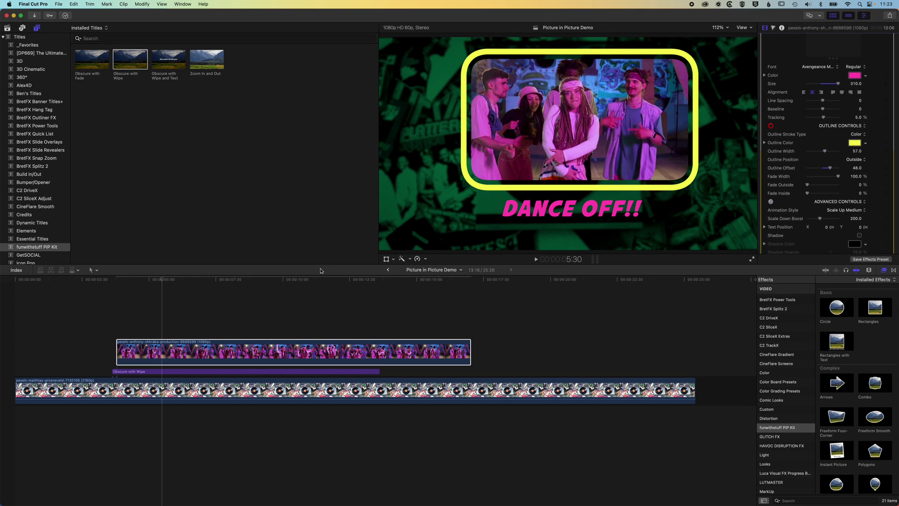
Extend the Obscure with Wipe title to 13:46, just past the dancing clip's end, and set its wipe speed to Slow
drag(379, 372, 478, 372)
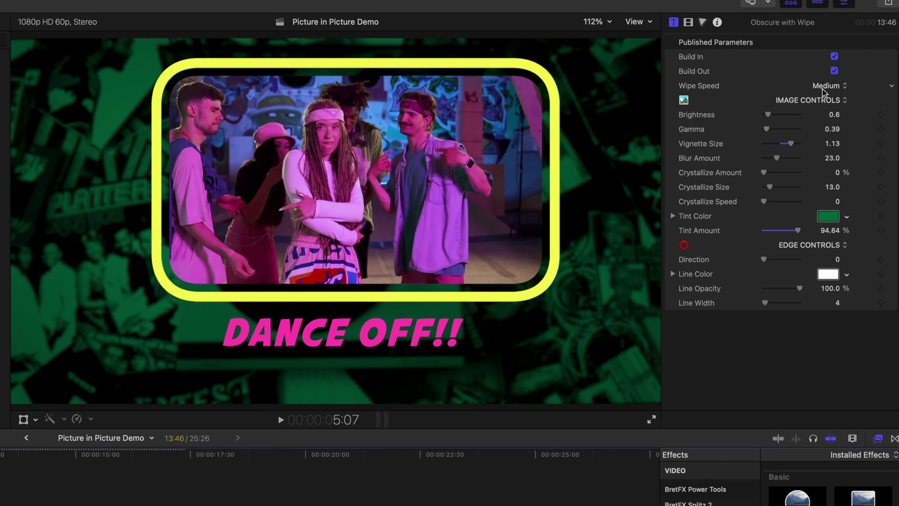
click(824, 87)
click(824, 101)
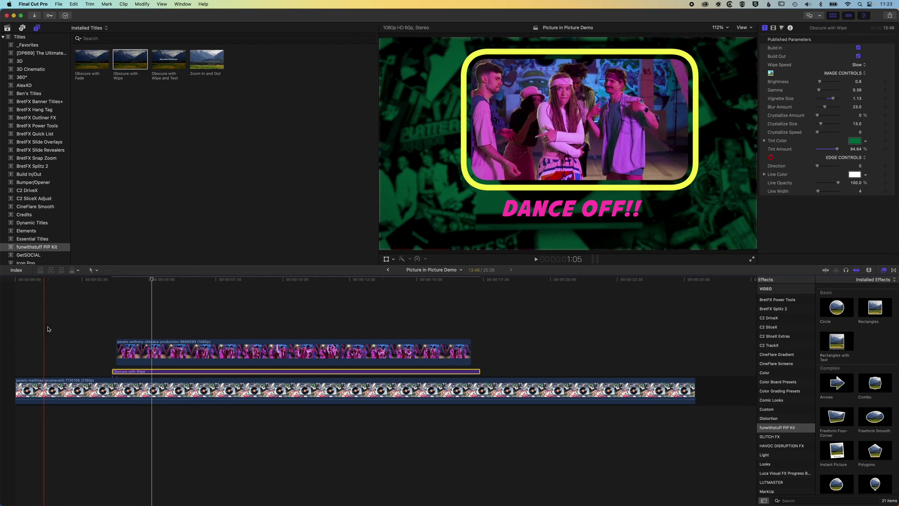
Play the slower wipe-in from just before the title, view the Picture in Picture project and return to Picture in Picture Demo
click(104, 280)
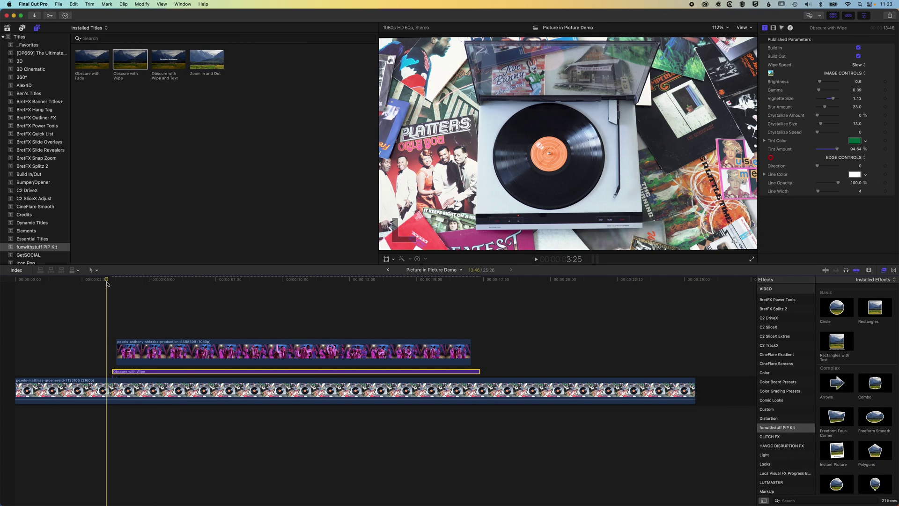
key(space)
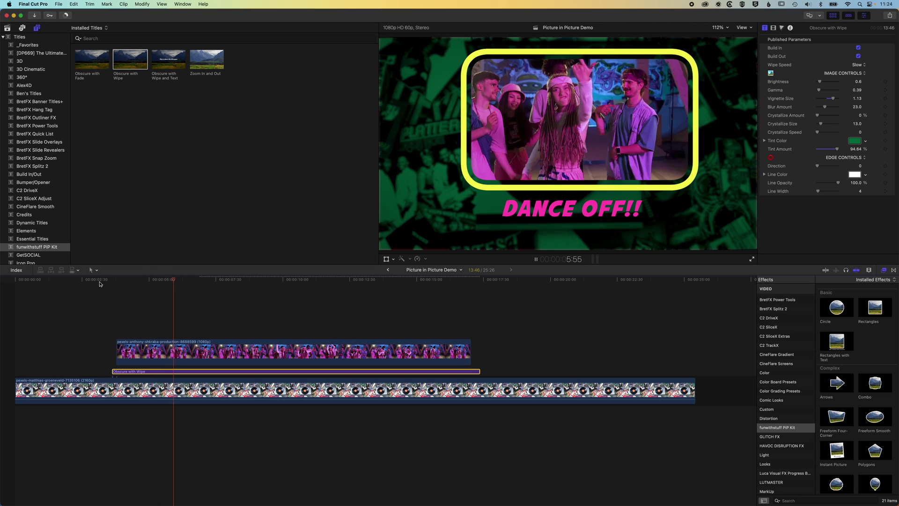
click(167, 283)
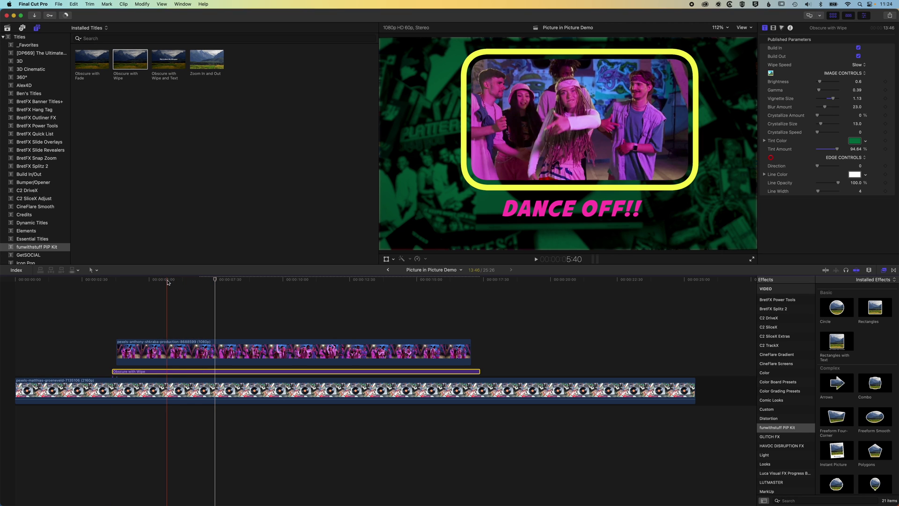
click(388, 270)
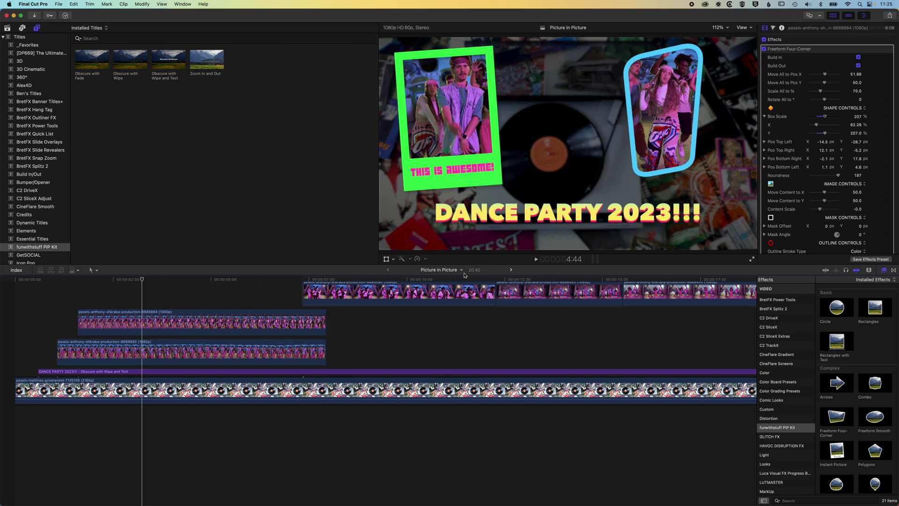
click(511, 270)
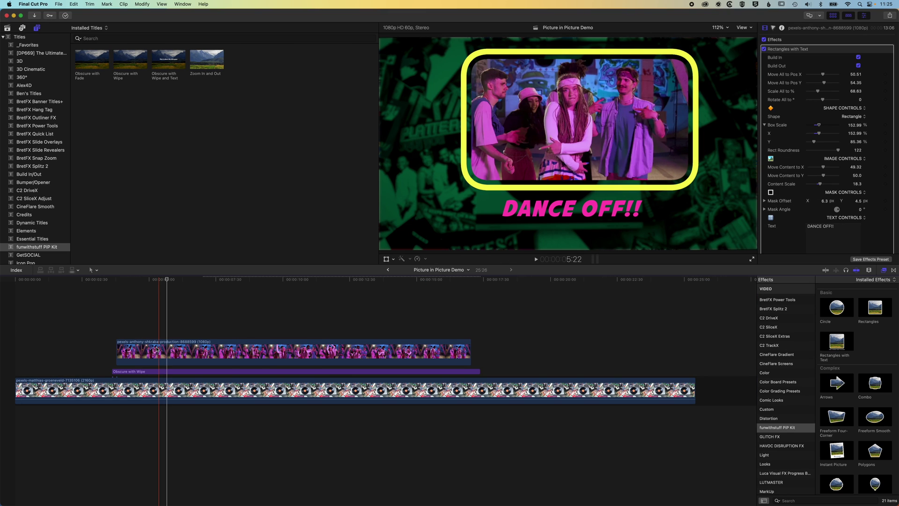
Move the framed dancing clip to start at about 10 seconds and connect vertical dancing clip 8688885 above it from about 4 seconds
click(140, 351)
drag(155, 352, 324, 352)
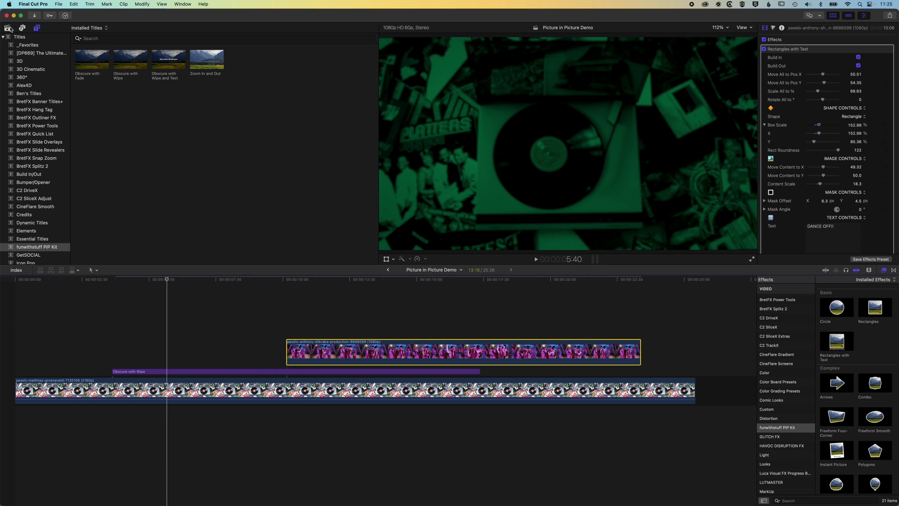
click(8, 28)
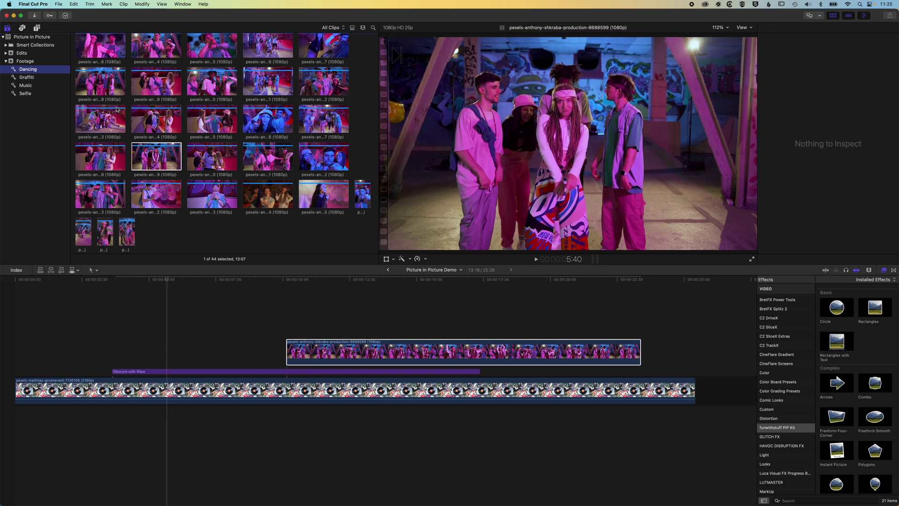
click(126, 232)
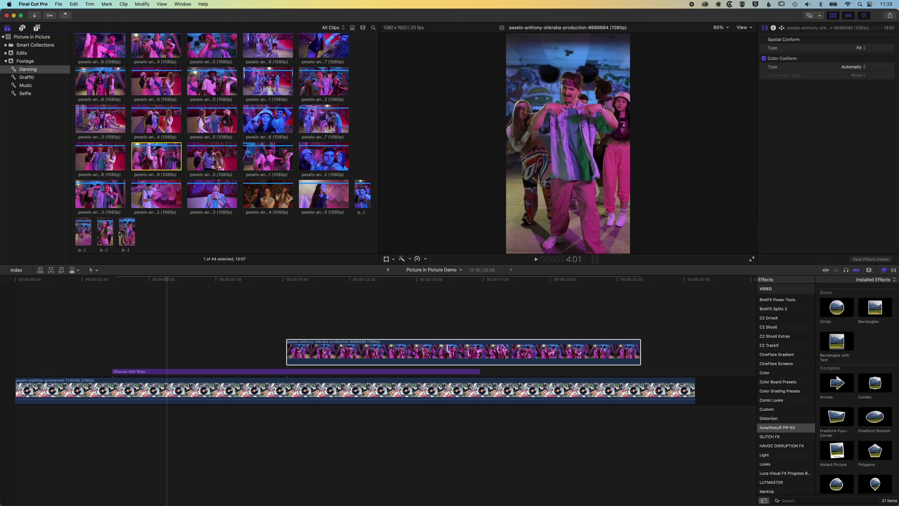
drag(128, 233, 141, 322)
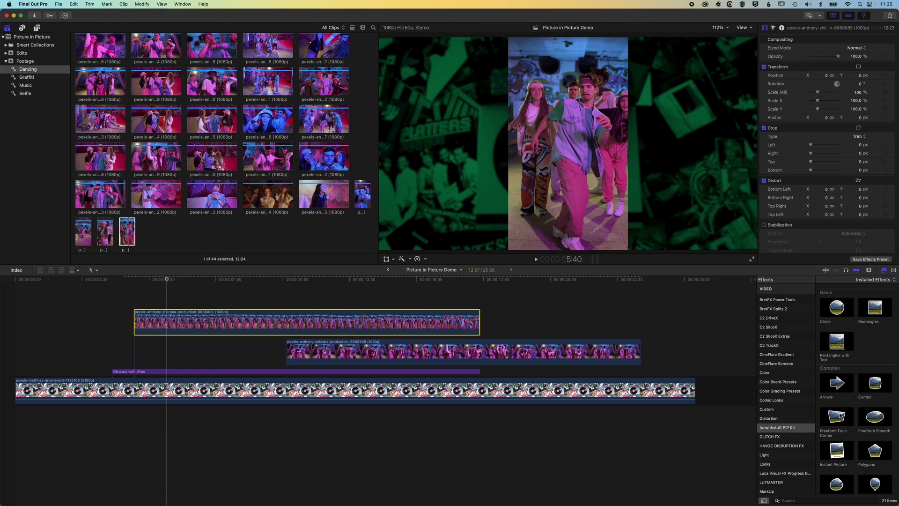
Apply the Freeform Four-Corner effect to vertical dancing clip 8688885 and show the framed result
scroll(839, 414, down, 2)
click(841, 387)
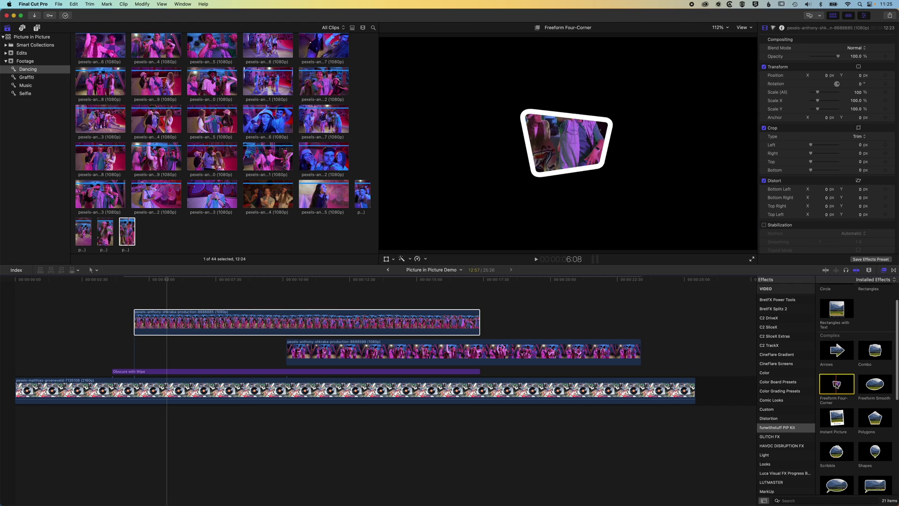
drag(509, 299, 354, 325)
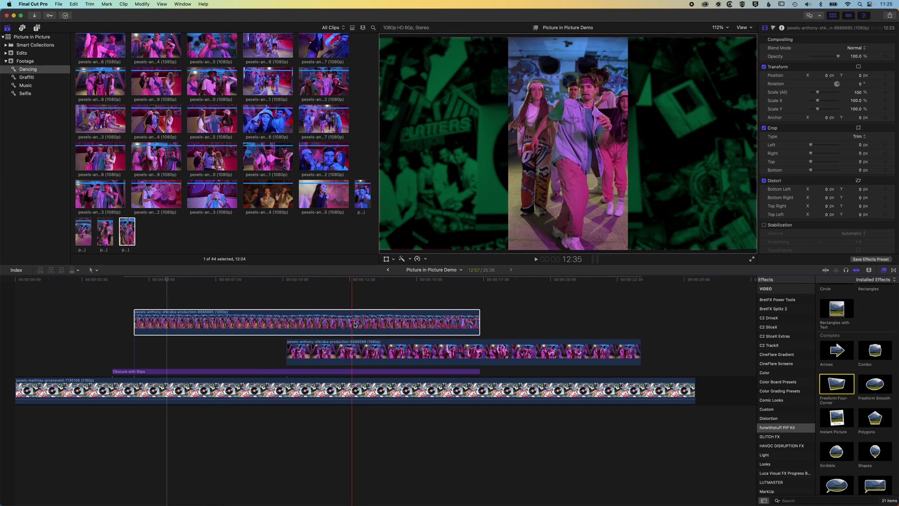
click(225, 280)
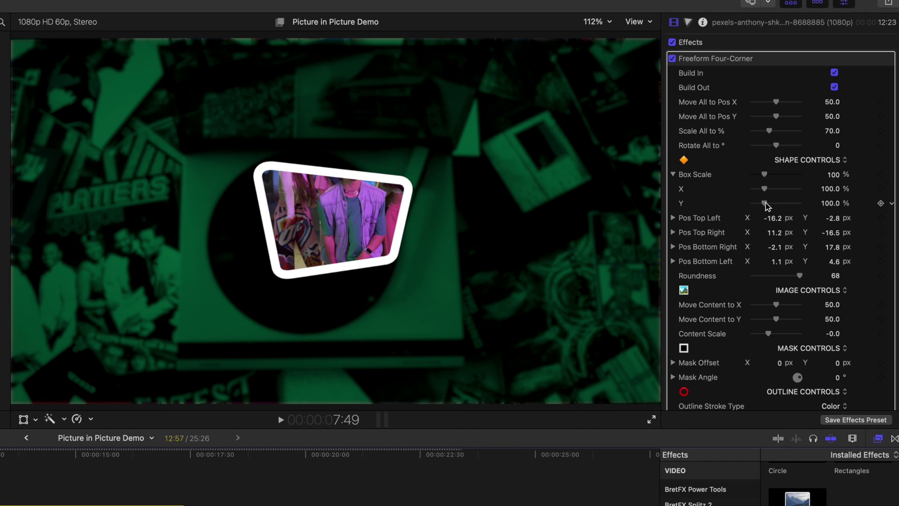
Set the frame's box scale to X 81.03%, Y 200.81%, top-left corner to -20.4, 15.2, bottom-right Y to -6.3 and roundness to 176
mouse_move(765, 203)
mouse_down()
mouse_move(785, 204)
mouse_move(768, 202)
mouse_move(770, 190)
mouse_up()
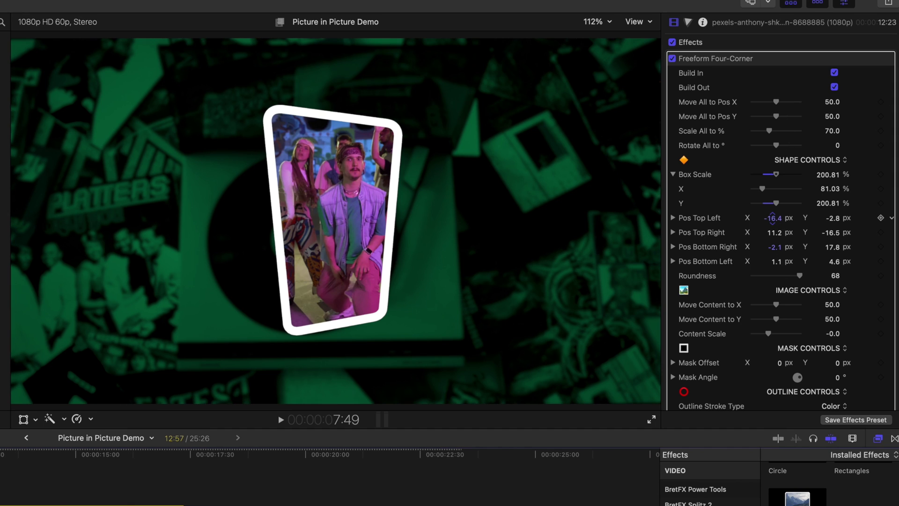
drag(778, 218, 771, 217)
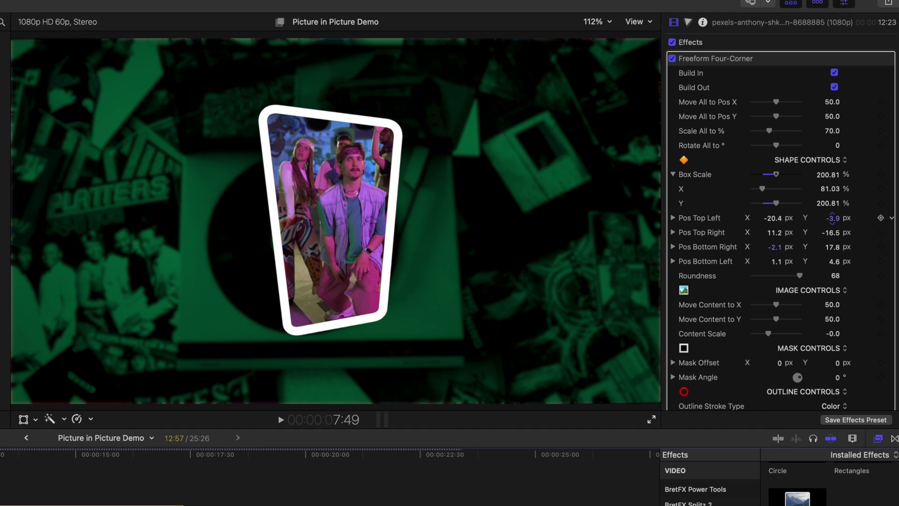
drag(832, 217, 832, 218)
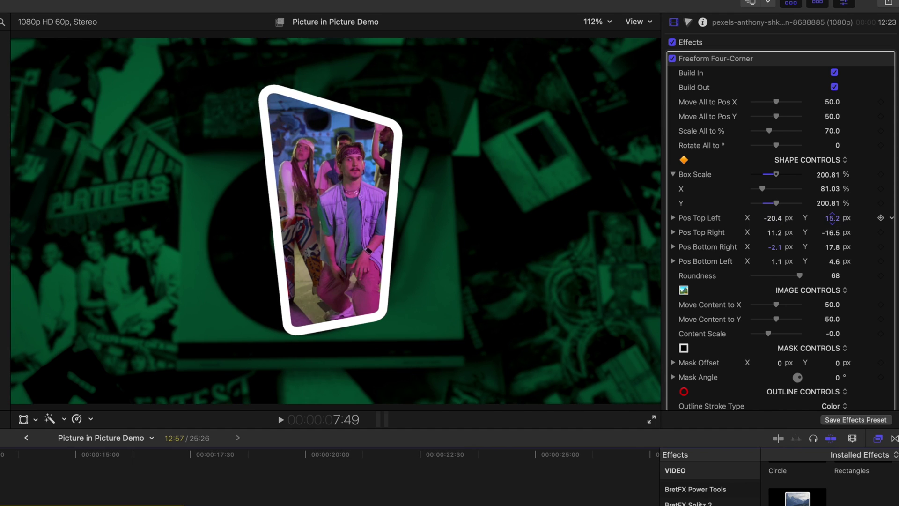
drag(835, 249, 800, 290)
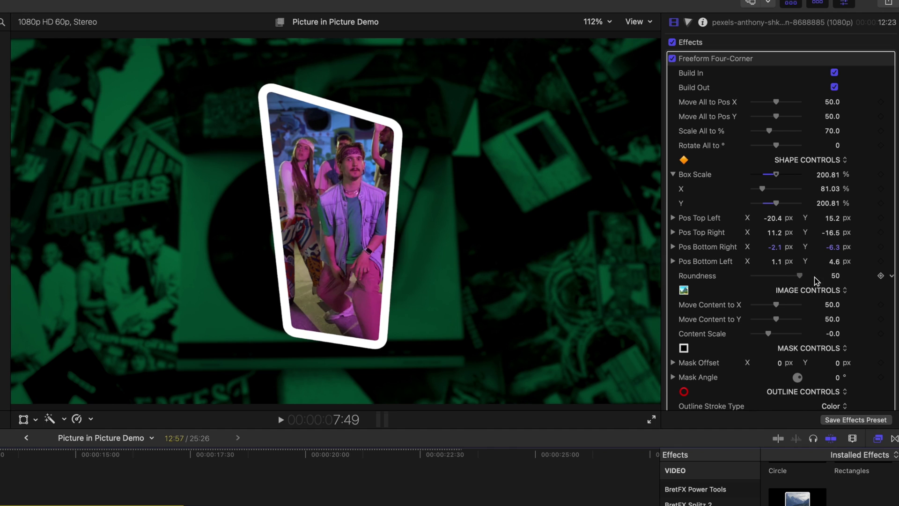
mouse_move(835, 280)
mouse_down()
mouse_move(841, 265)
mouse_move(838, 277)
mouse_up()
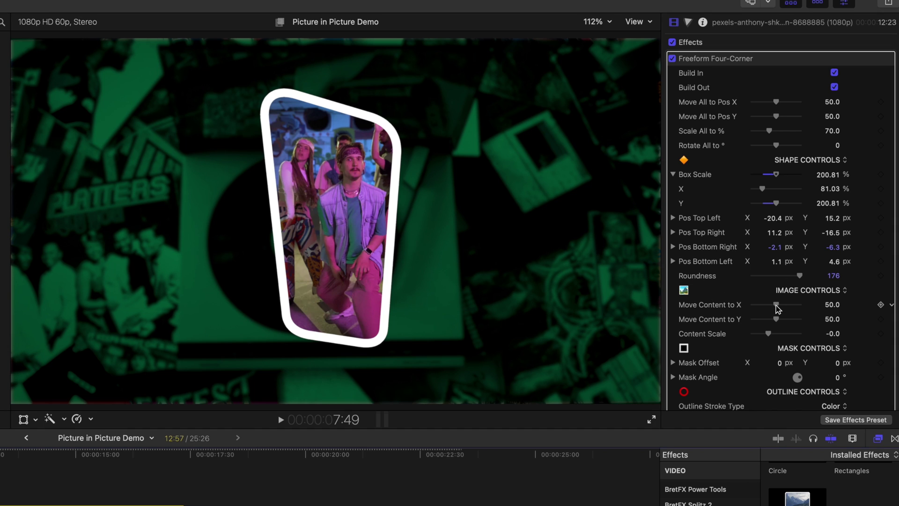
Reframe the content to X 47.24, Y 52.07 at scale 15.64, and shift the framed clip left to X position -529.8
mouse_move(775, 304)
mouse_down()
mouse_move(770, 333)
mouse_move(777, 321)
mouse_up()
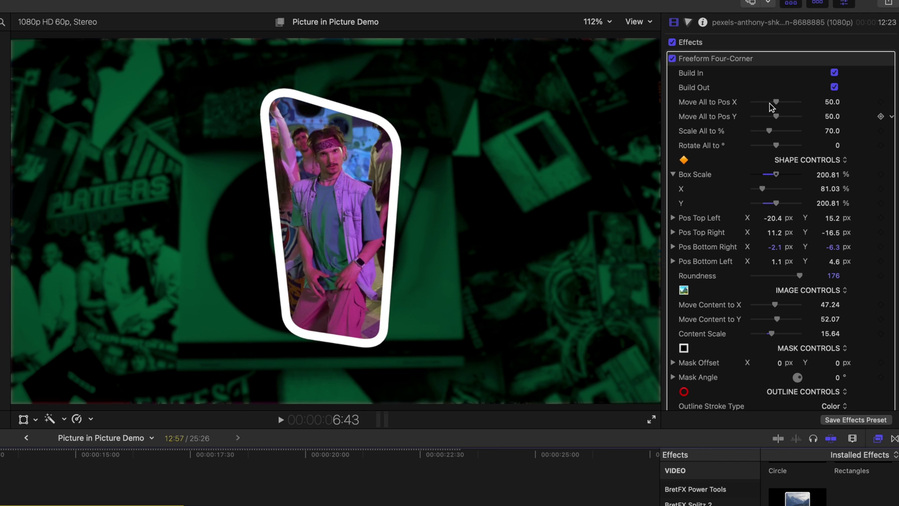
drag(778, 104, 773, 105)
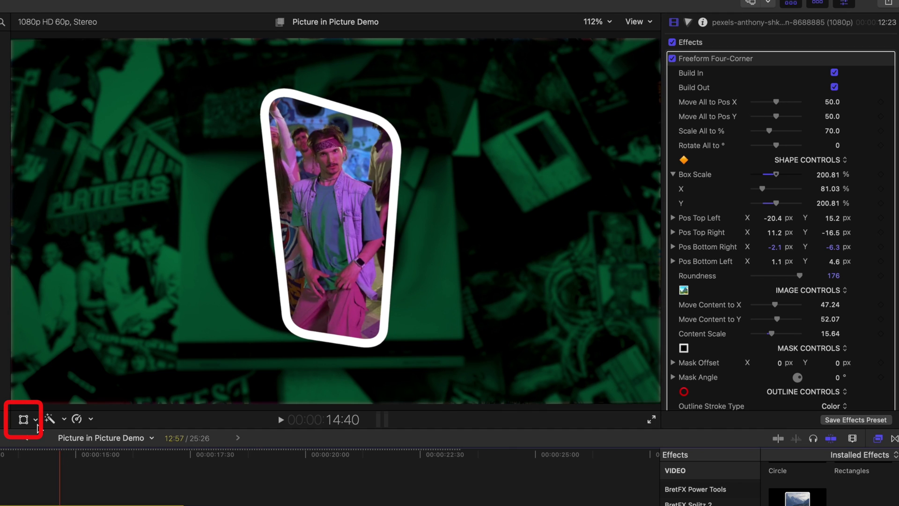
click(23, 420)
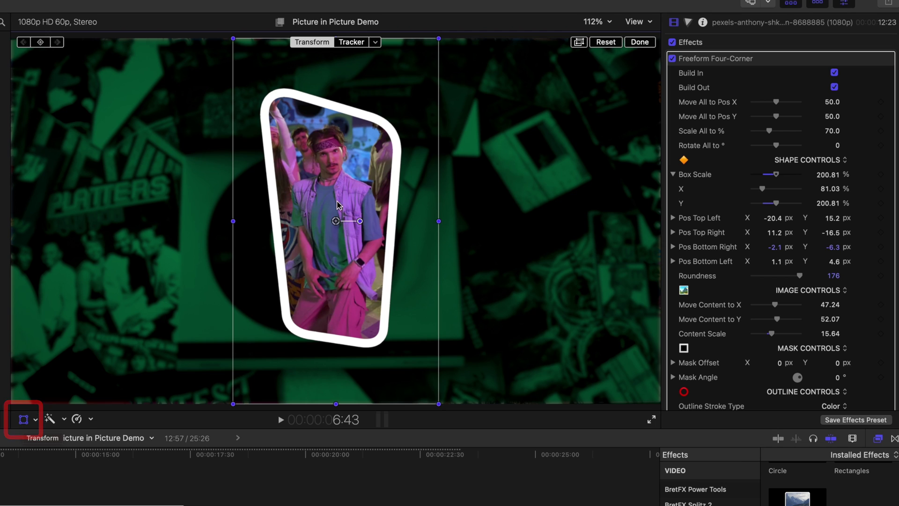
drag(235, 219, 202, 219)
drag(114, 220, 160, 222)
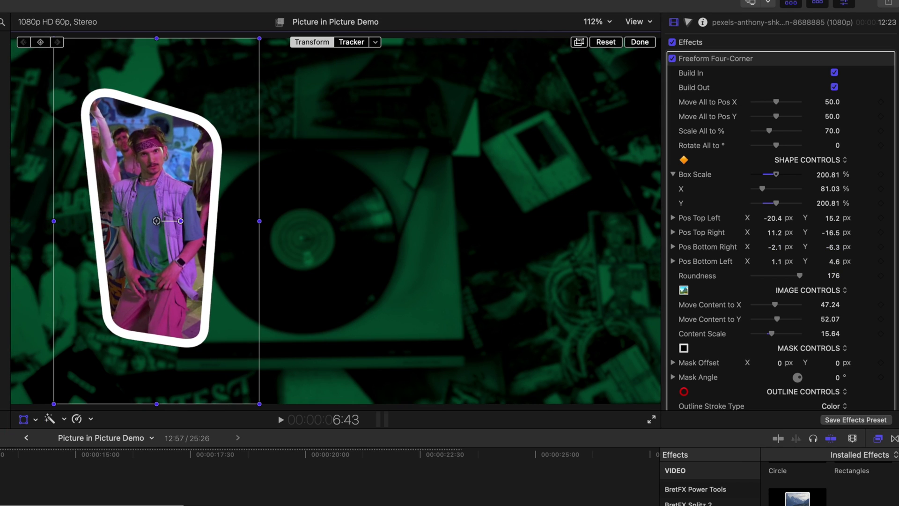
Give the four-corner frame a yellow outline with an outline offset of 43
scroll(840, 302, down, 10)
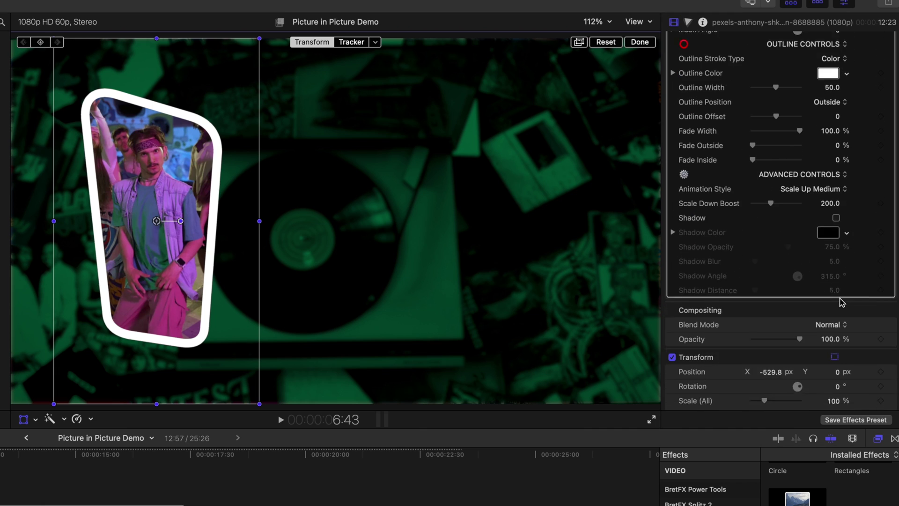
scroll(836, 194, up, 5)
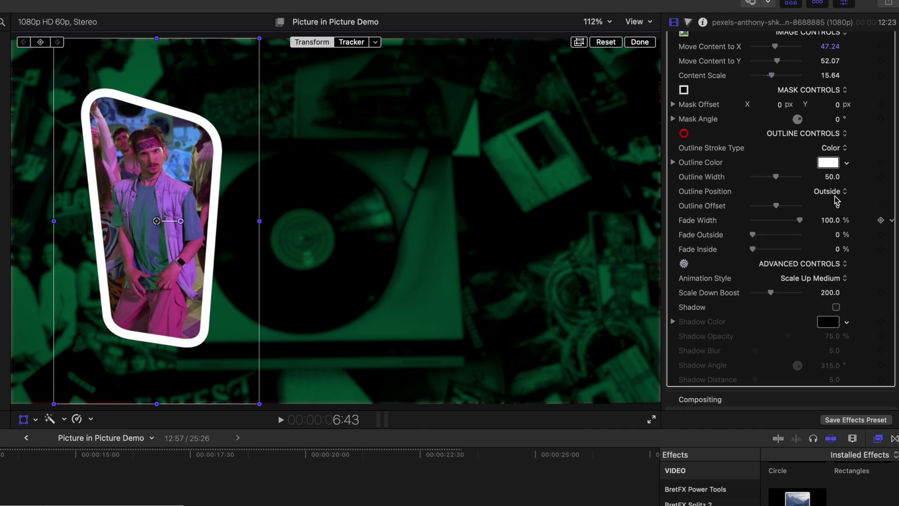
click(847, 167)
drag(817, 204, 804, 193)
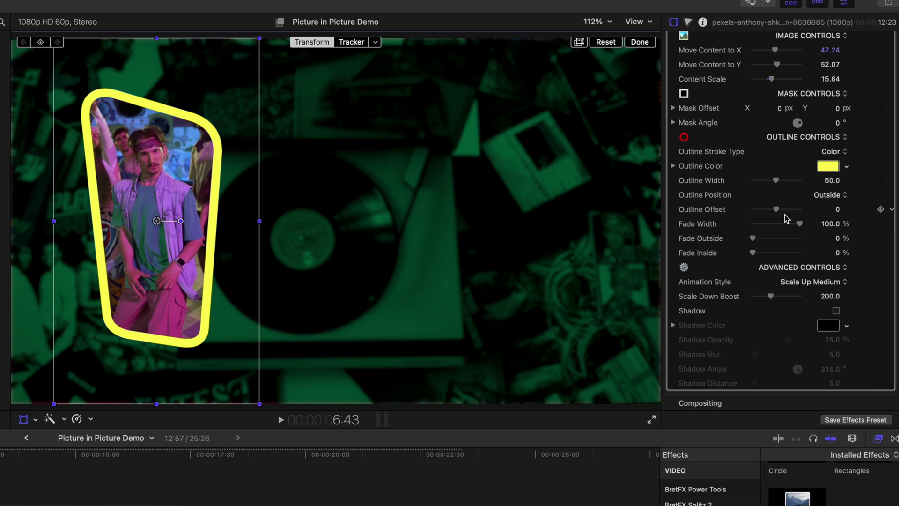
drag(776, 209, 789, 209)
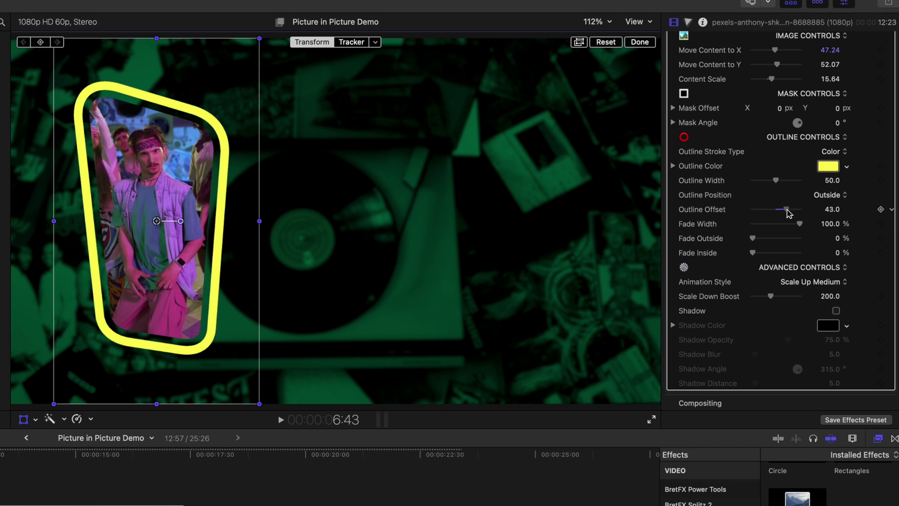
Enable the frame's shadow in dark orange with 100% opacity and a shadow distance of about 51
scroll(791, 234, down, 3)
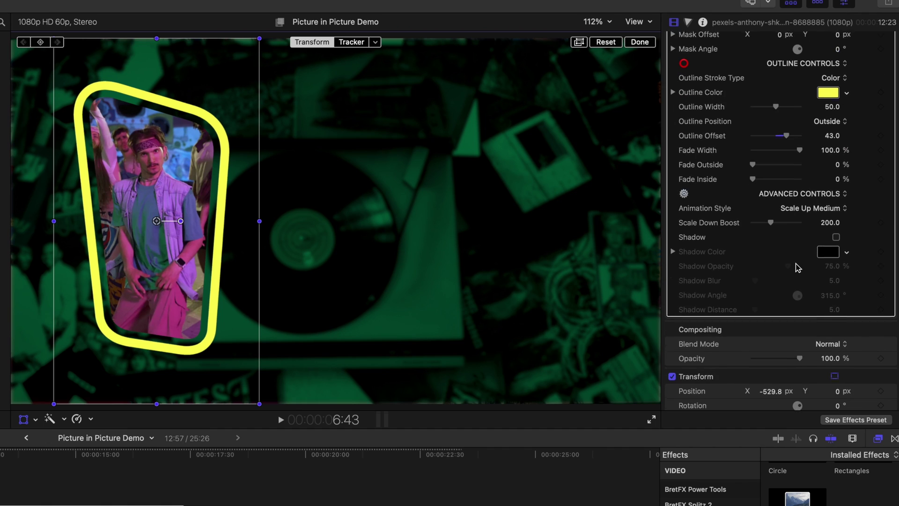
click(835, 232)
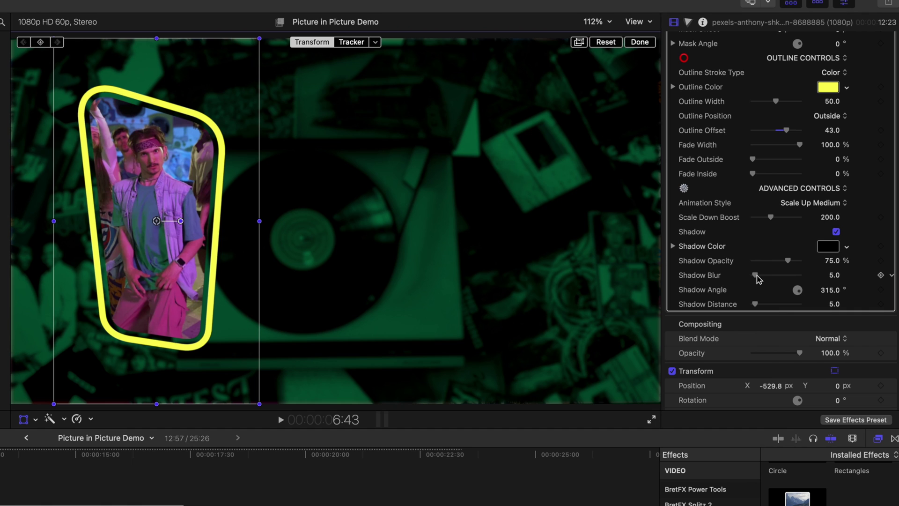
scroll(757, 275, down, 1)
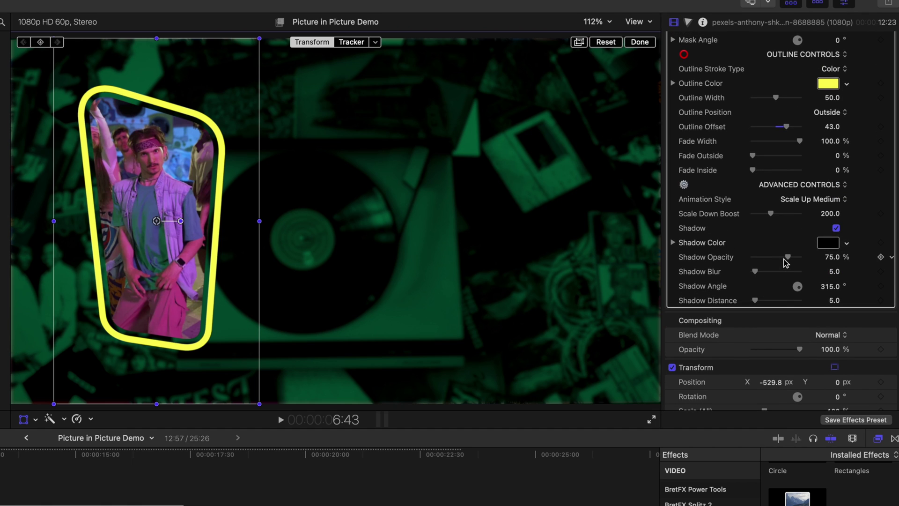
drag(789, 257, 802, 258)
drag(754, 302, 777, 301)
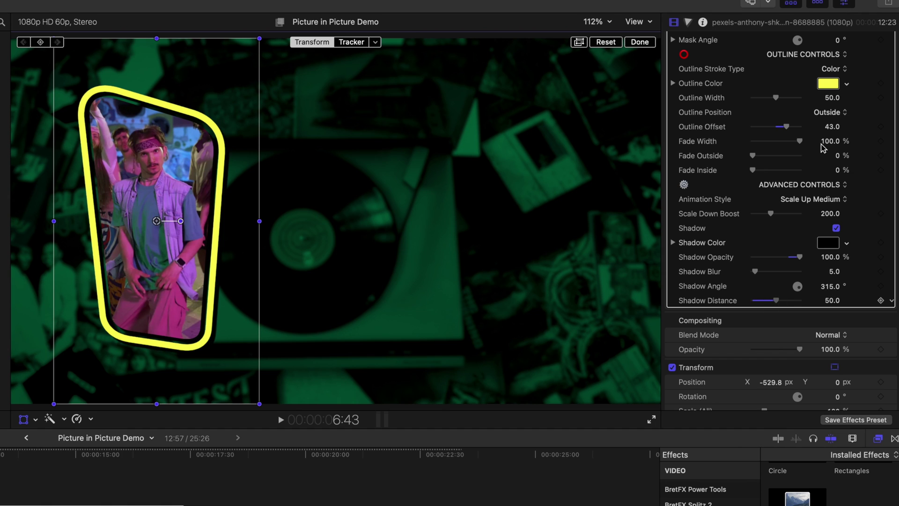
click(846, 243)
click(826, 257)
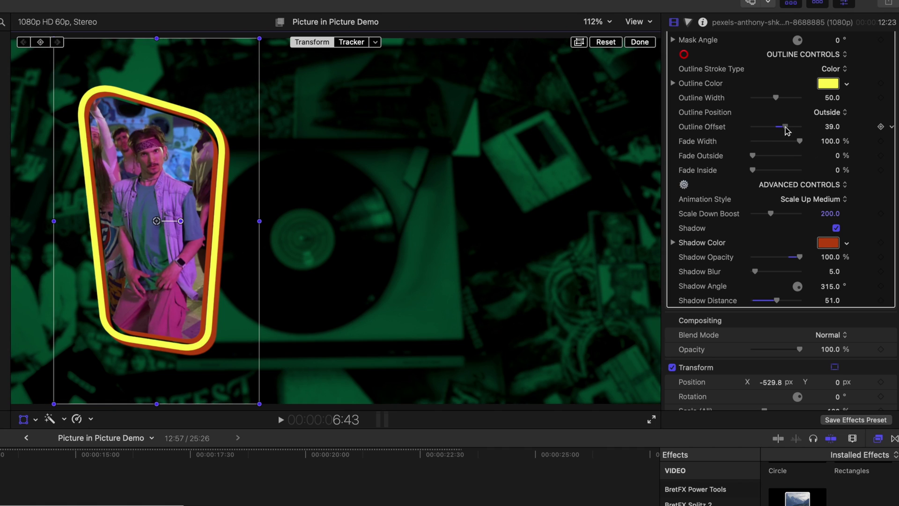
Reset the frame's outline offset to its default of 0
drag(786, 127, 784, 127)
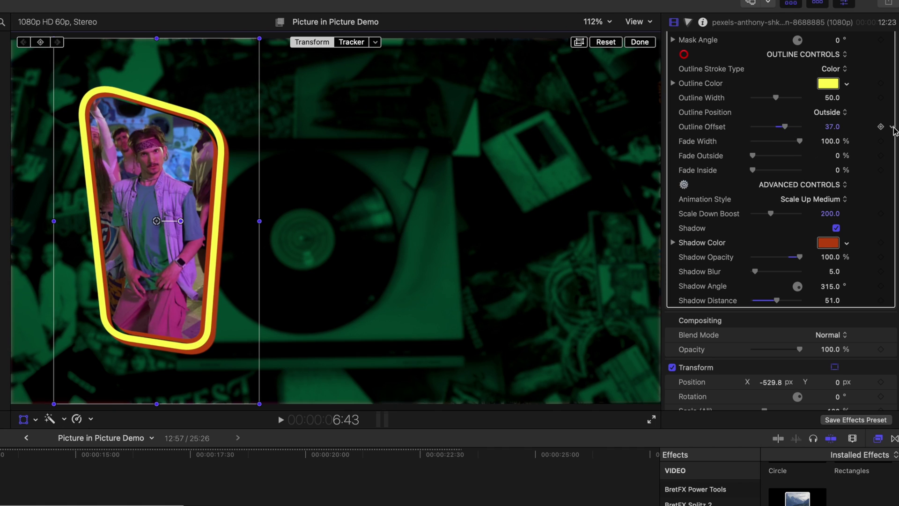
click(892, 127)
click(819, 136)
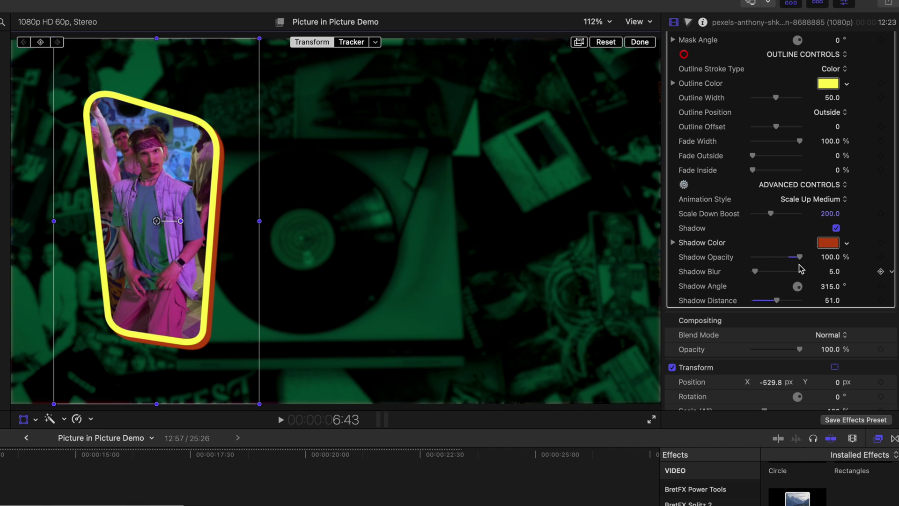
Increase the shadow distance to 84 and change the shadow color to blue
drag(778, 304, 860, 256)
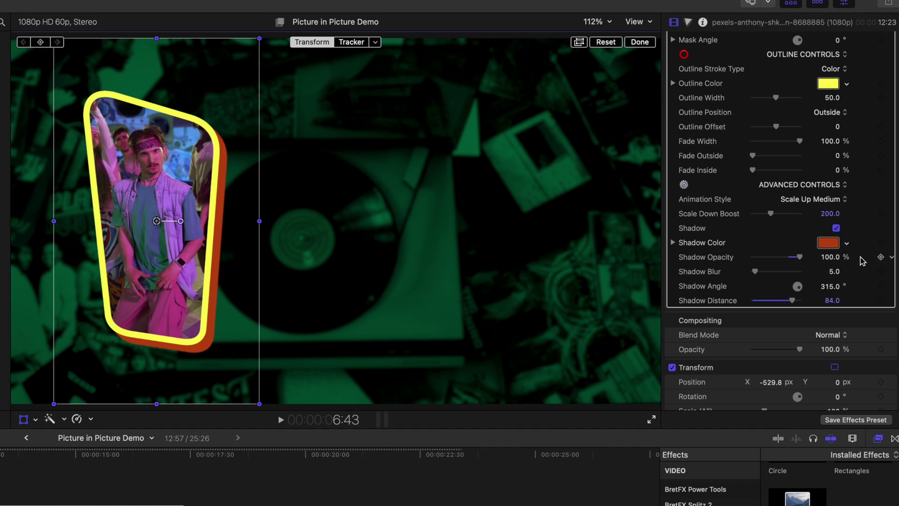
click(848, 245)
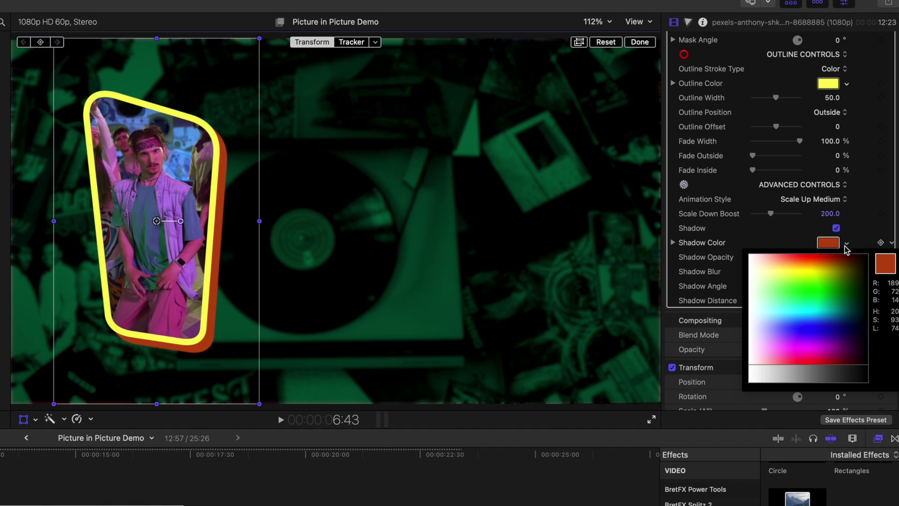
click(827, 282)
drag(826, 282, 829, 319)
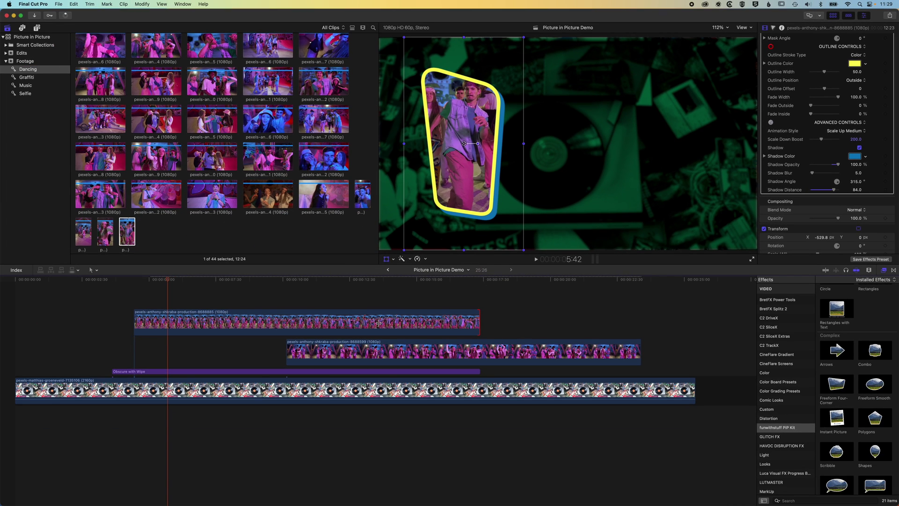
Trim clip 8688885 to a duration of 4:24 and connect vertical dancing clip 8688884 directly after it
drag(479, 323, 246, 320)
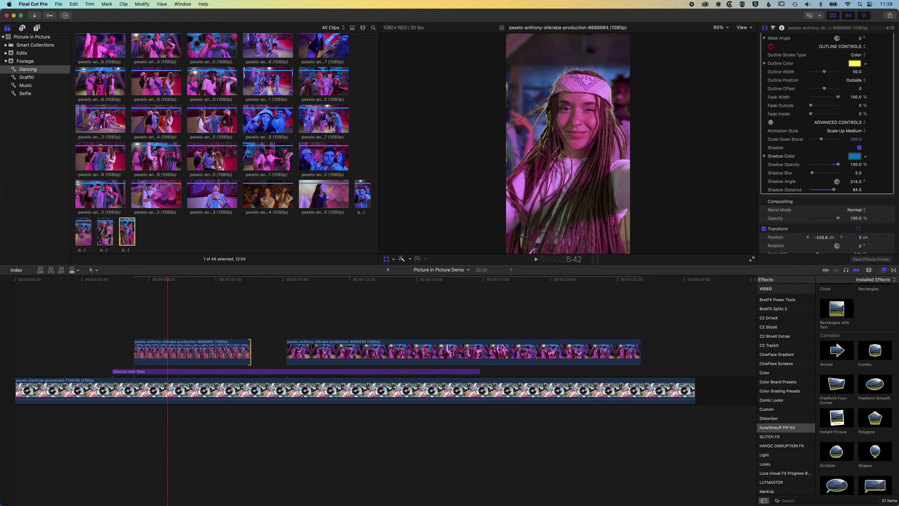
drag(106, 234, 245, 324)
click(190, 280)
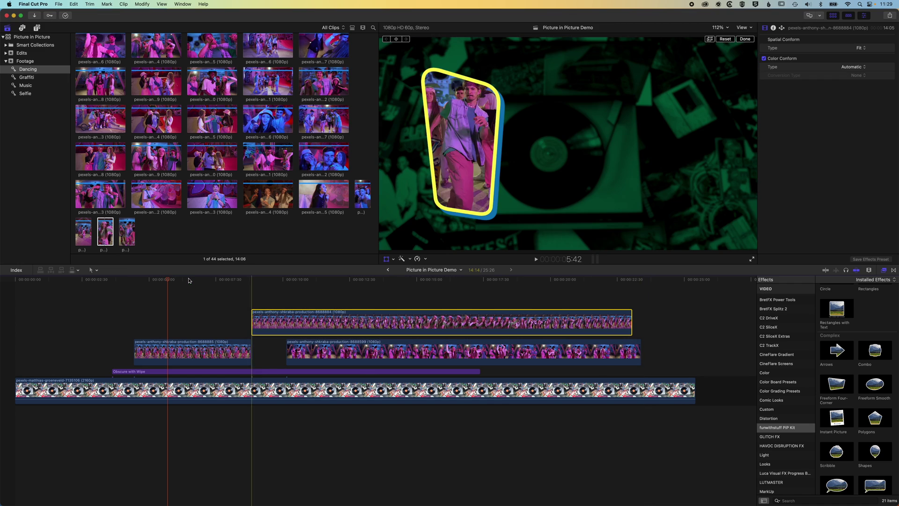
click(275, 280)
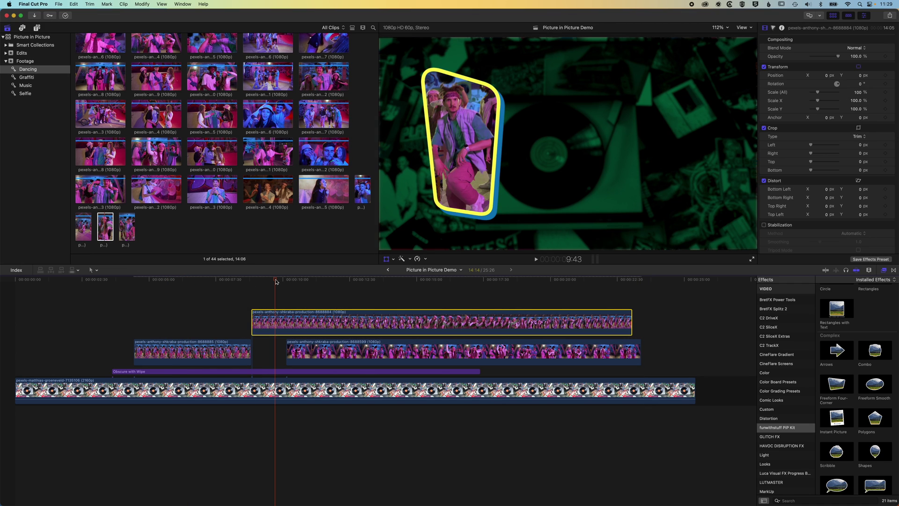
Group vertical clips 8688885 and 8688884 into a connected storyline
click(215, 355)
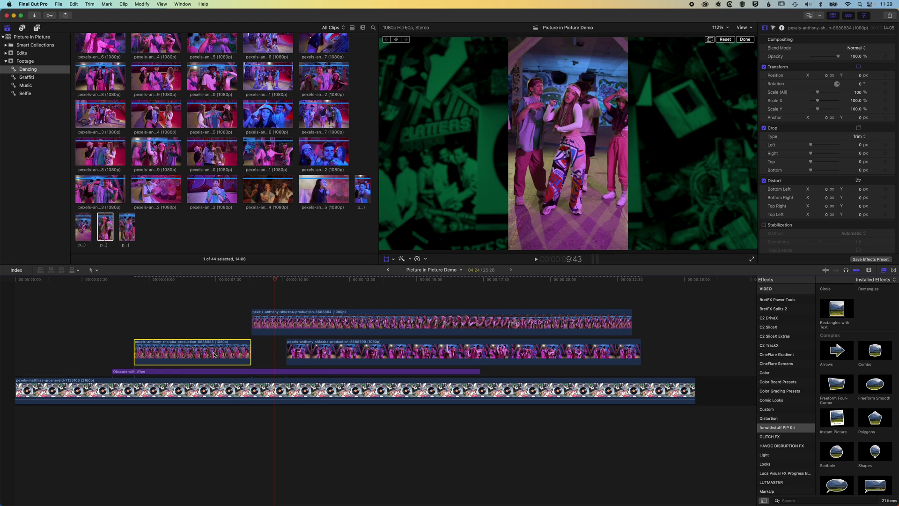
super+click(269, 323)
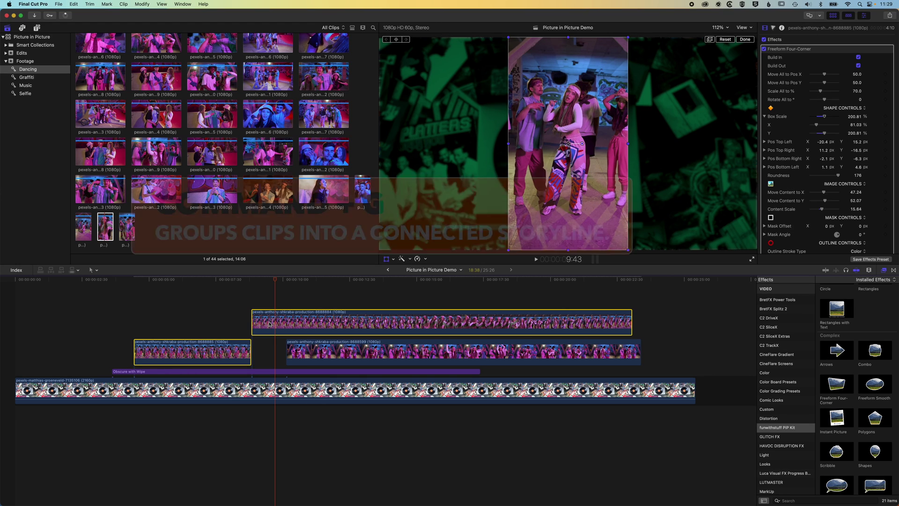
key(super+g)
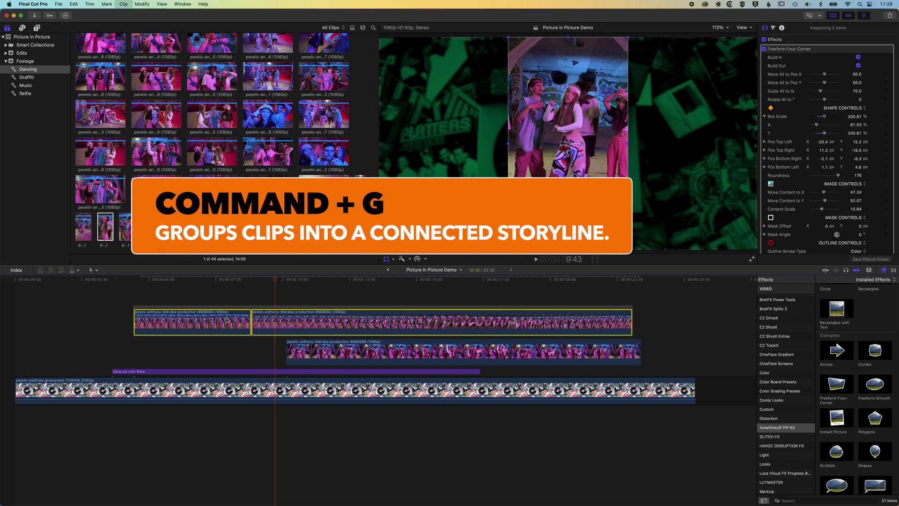
Copy the first vertical clip's attributes and paste its Freeform Four-Corner effect and Position onto the second storyline clip, using Stretch to Fit keyframe timing
click(250, 280)
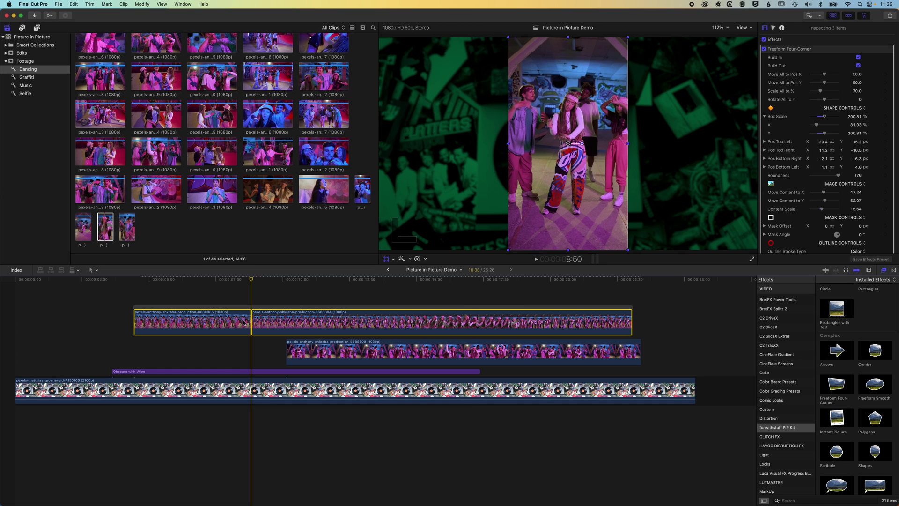
click(228, 290)
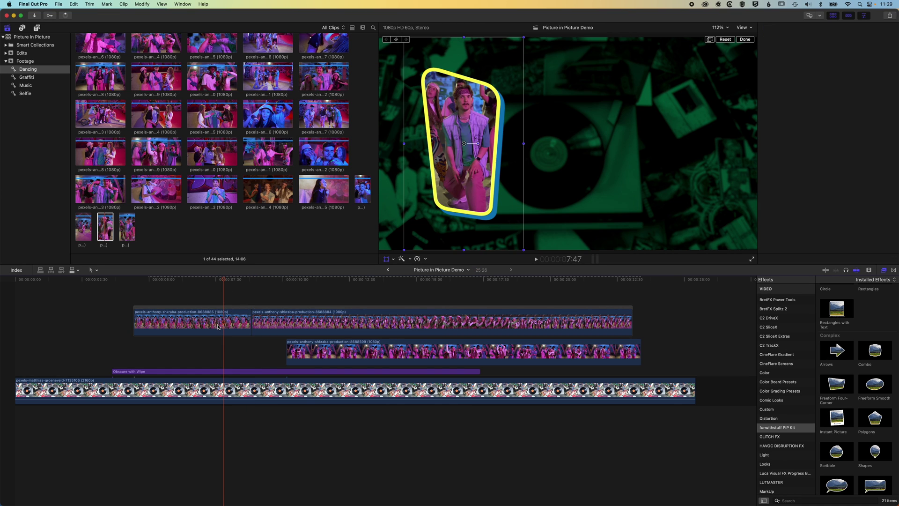
click(220, 326)
key(super+c)
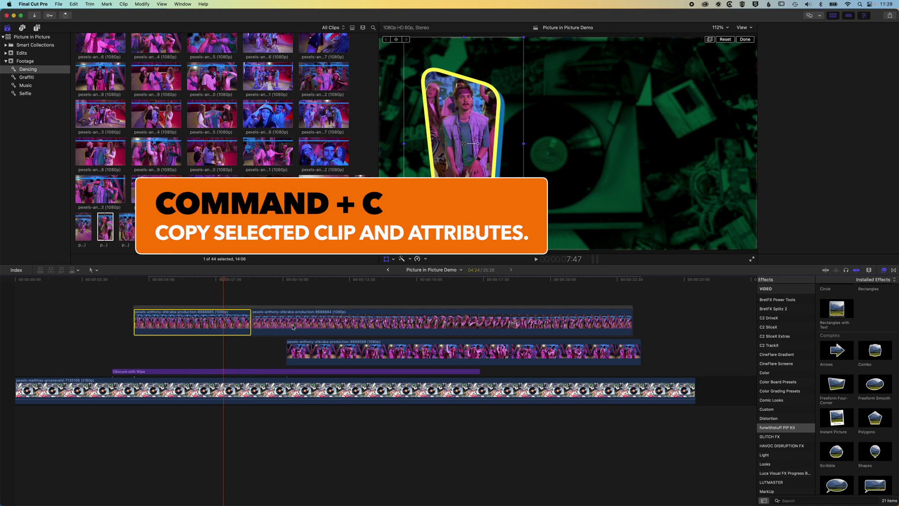
key(super+4)
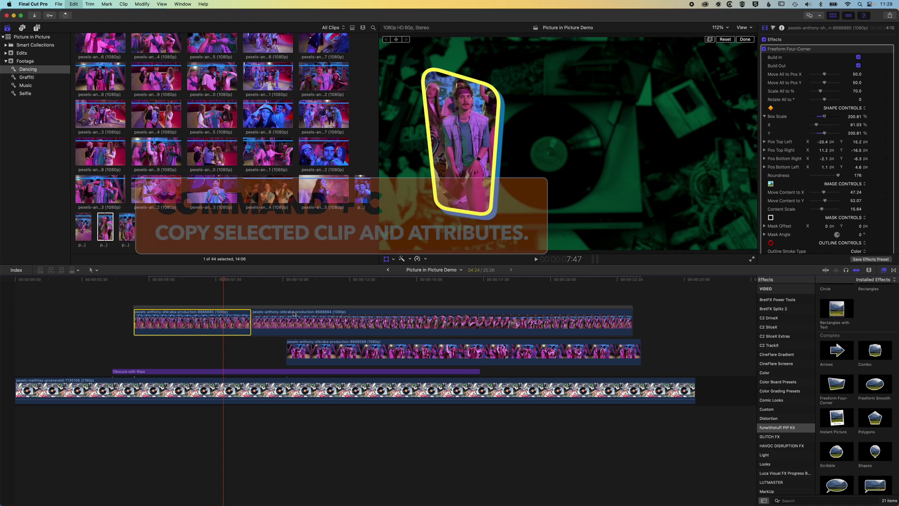
click(295, 313)
click(284, 280)
click(73, 4)
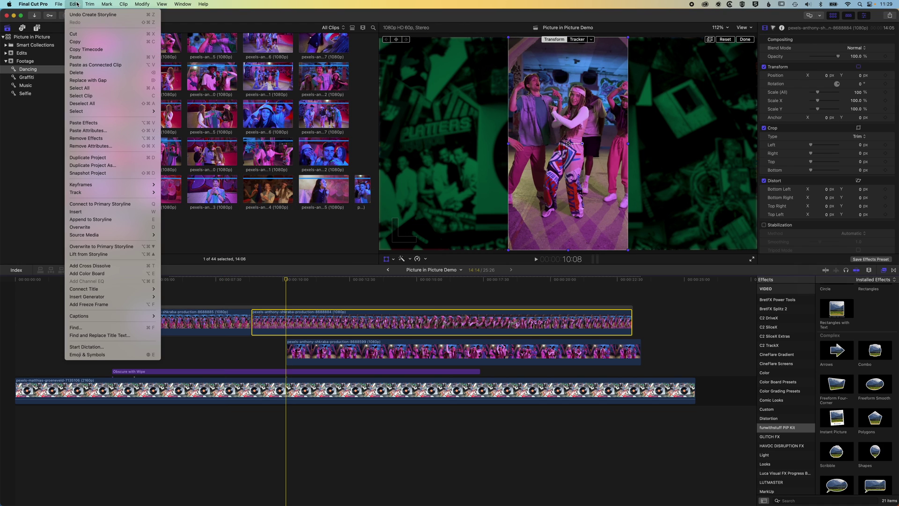
click(98, 132)
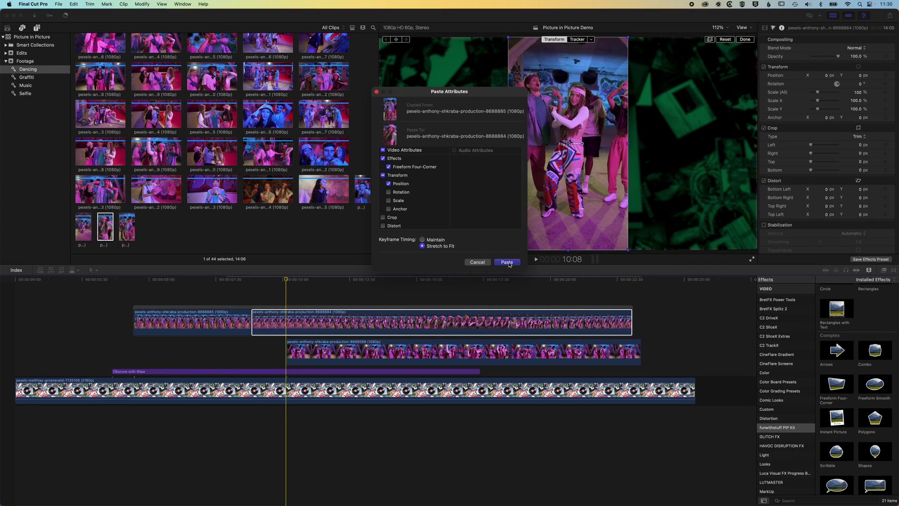
click(507, 262)
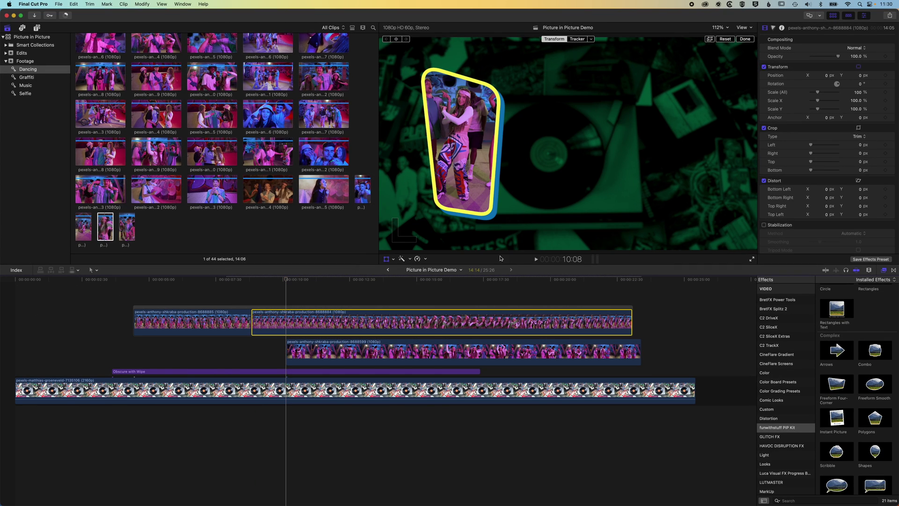
Turn off Build Out on the first storyline clip and Build In on the second storyline clip
click(204, 281)
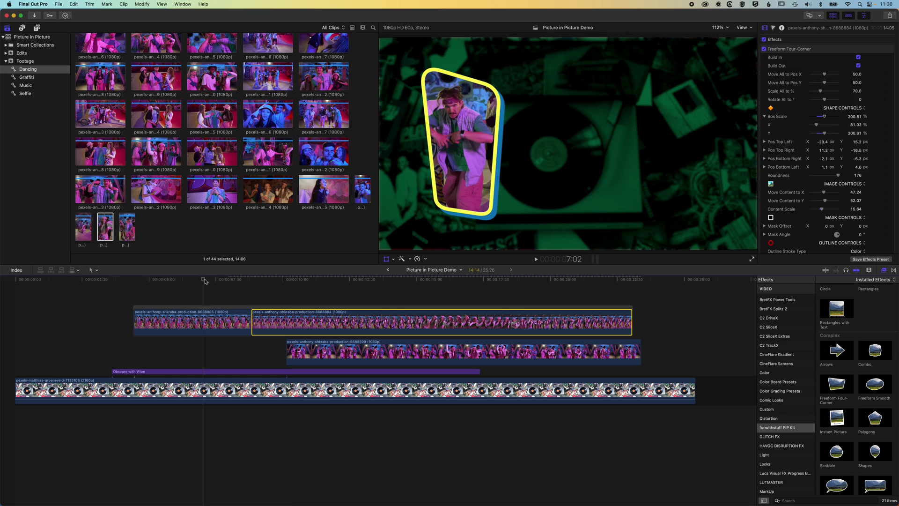
click(207, 321)
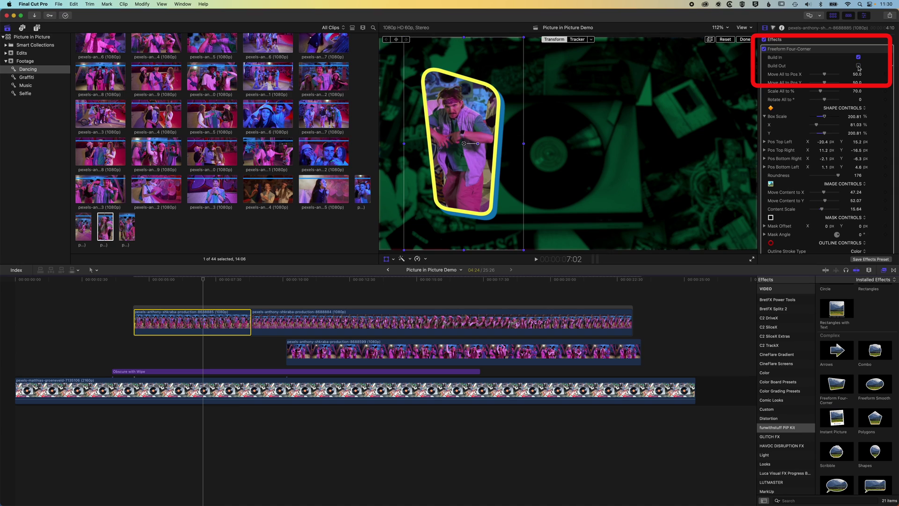
click(306, 324)
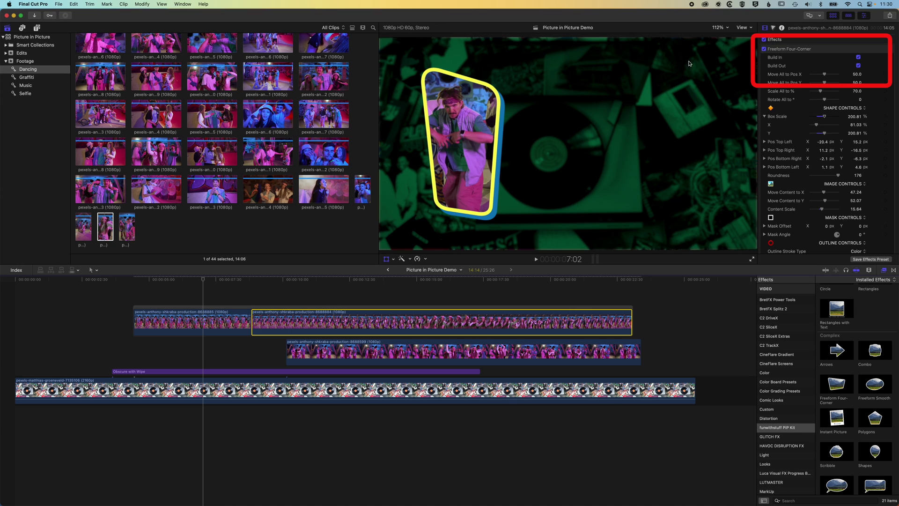
click(858, 58)
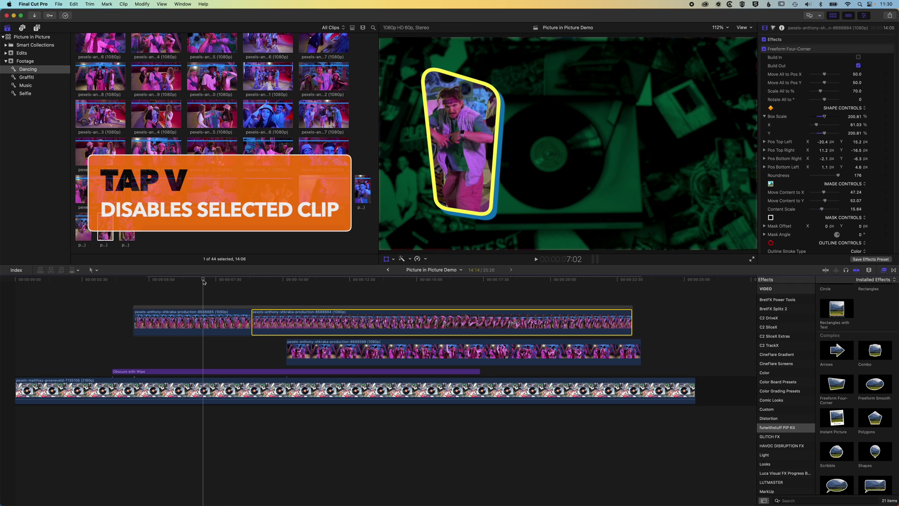
Disable the DANCE OFF!! clip beneath the storyline and play back the cut between the two framed vertical clips
click(330, 360)
key(v)
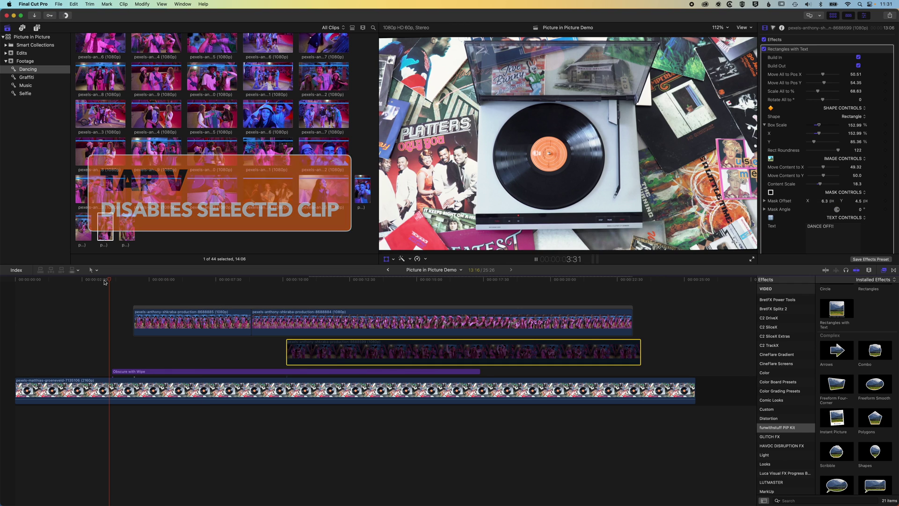
key(space)
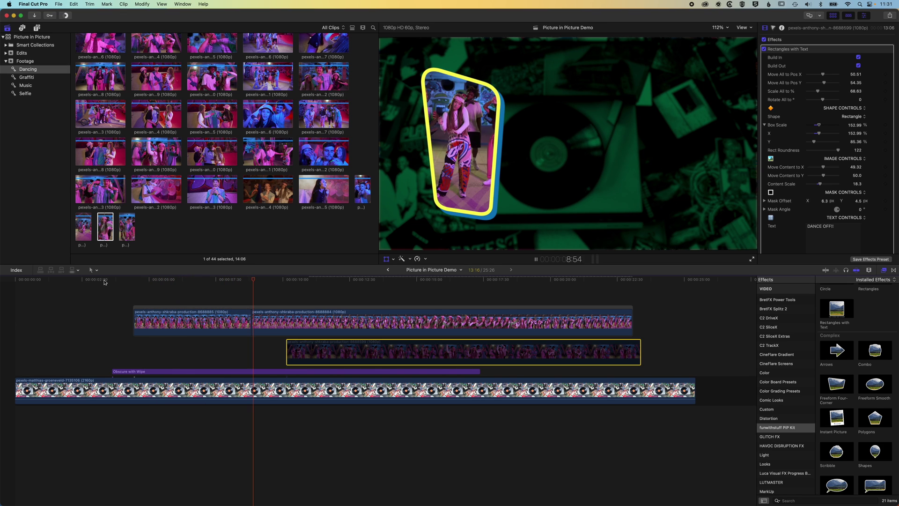
key(space)
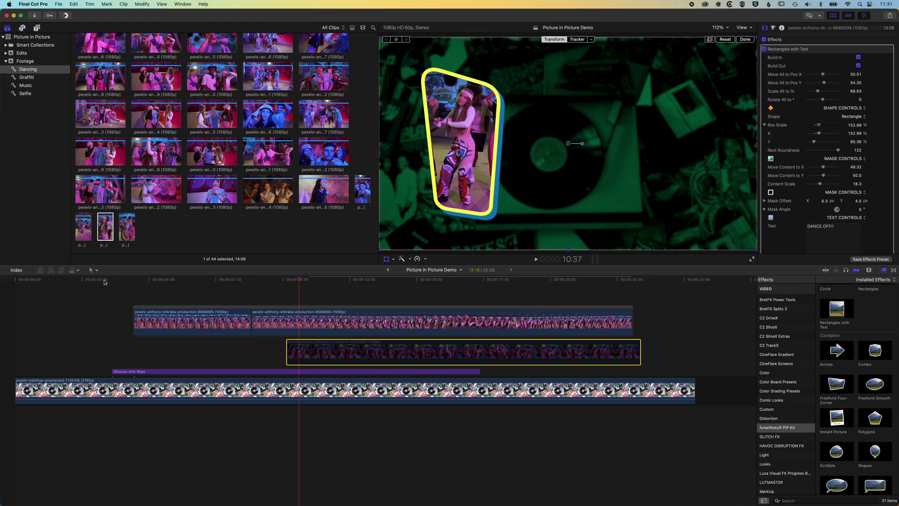
Disable both vertical clips in the connected storyline
click(239, 320)
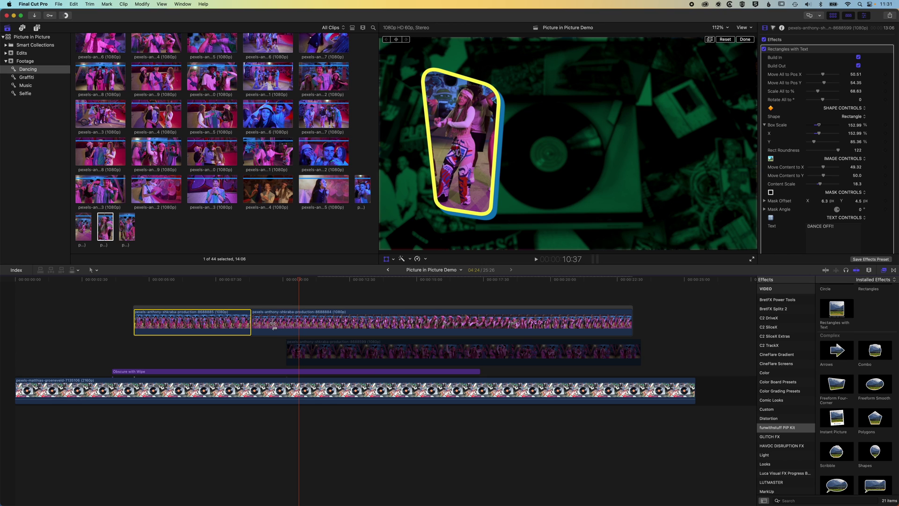
super+click(272, 324)
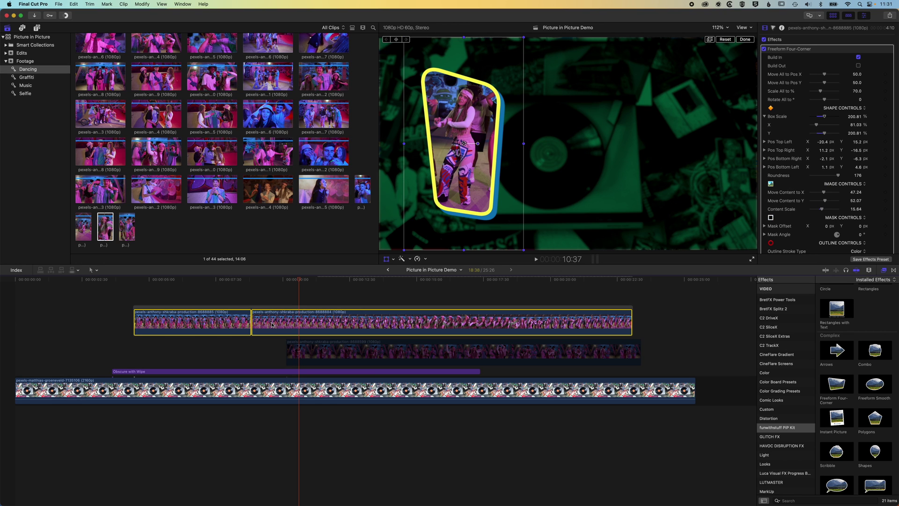
Connect dancing clip 8688596 above the disabled clips, aligned with the start of the DANCE OFF!! clip, and apply the Instant Picture effect
click(268, 117)
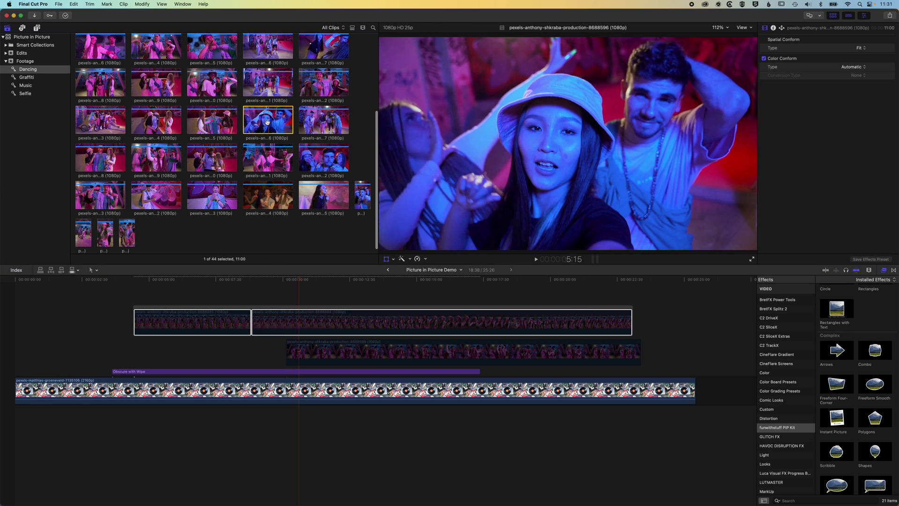
drag(281, 126, 289, 284)
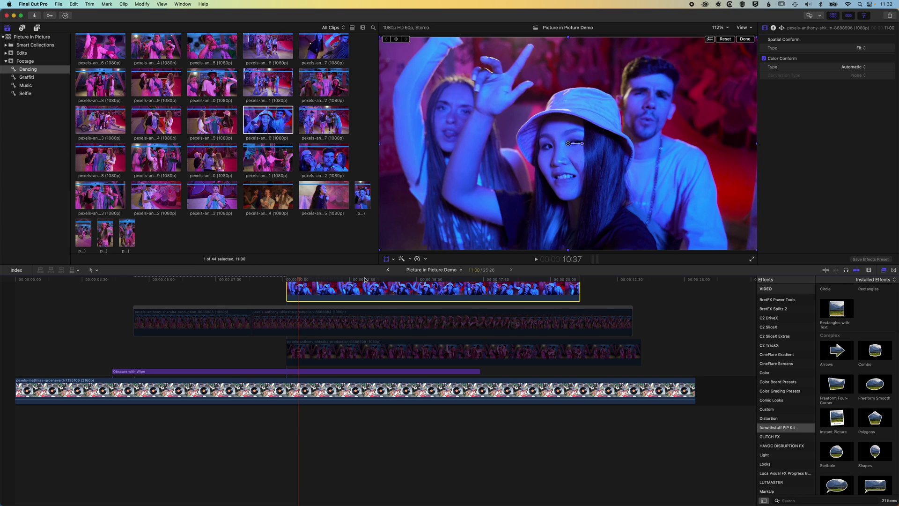
click(365, 280)
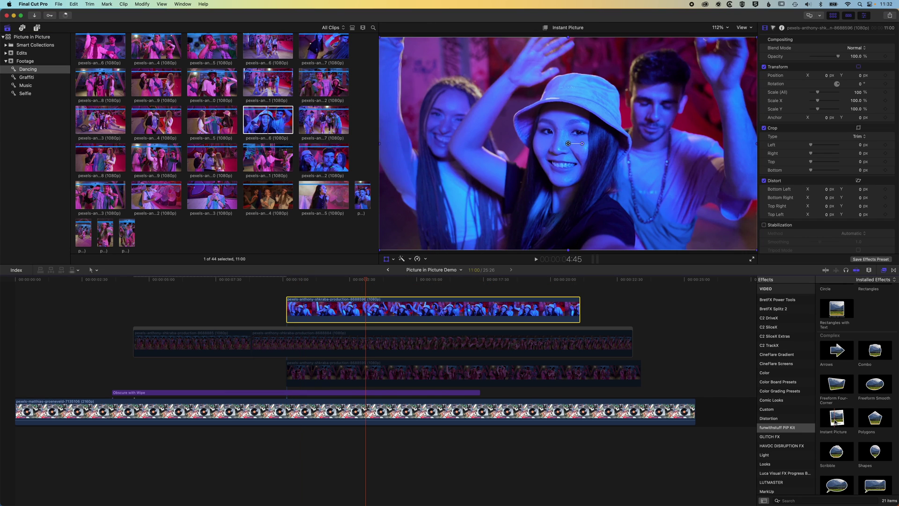
drag(395, 284, 398, 312)
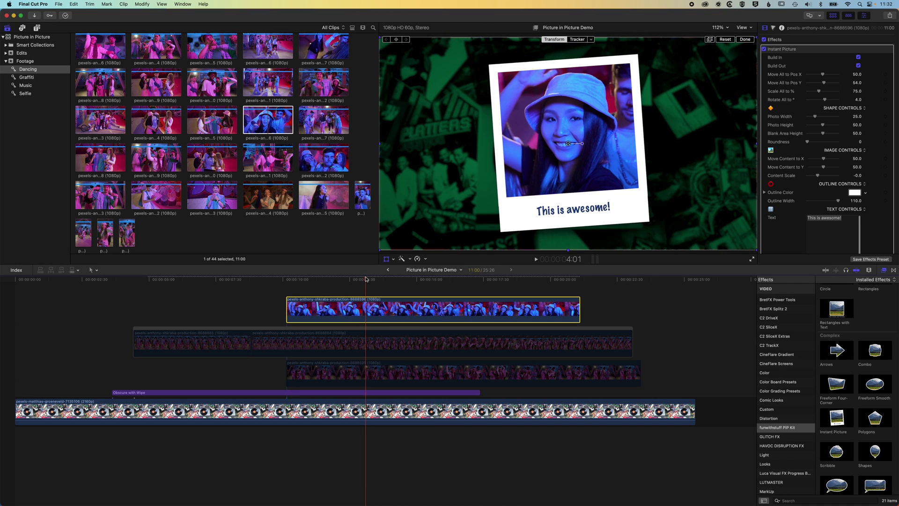
Extend the Obscure with Wipe title to a duration of 19:08 and play back the Instant Picture build-in
drag(480, 392, 622, 395)
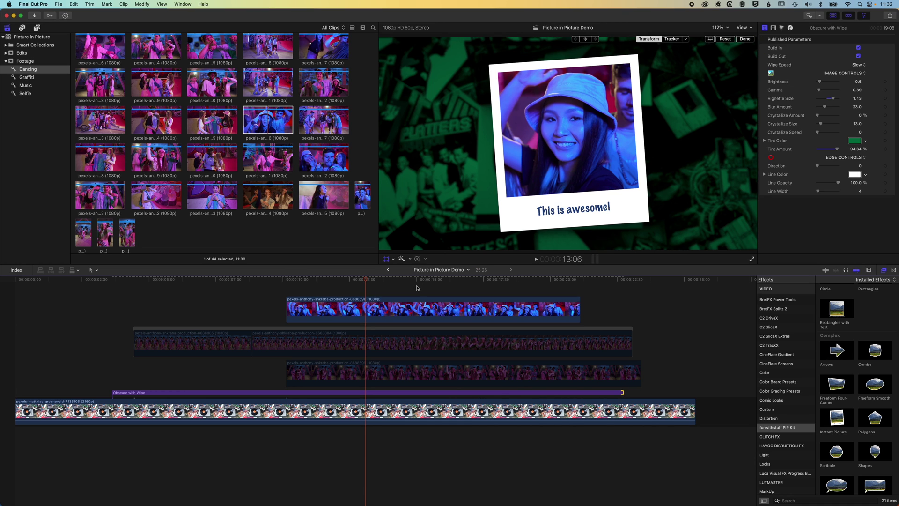
drag(363, 280, 282, 281)
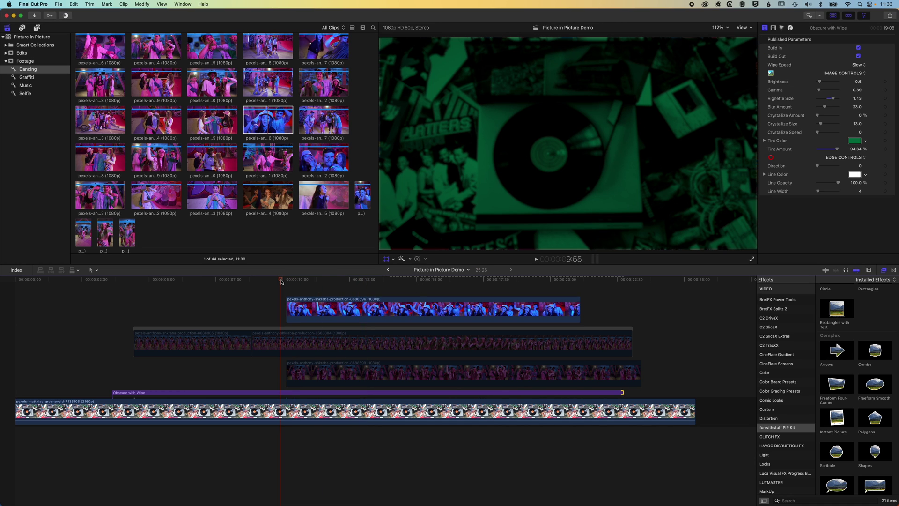
key(space)
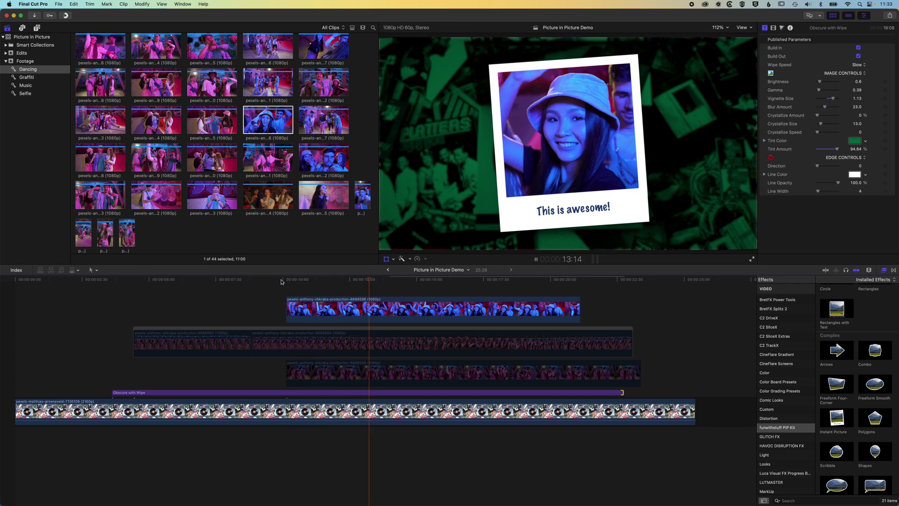
key(space)
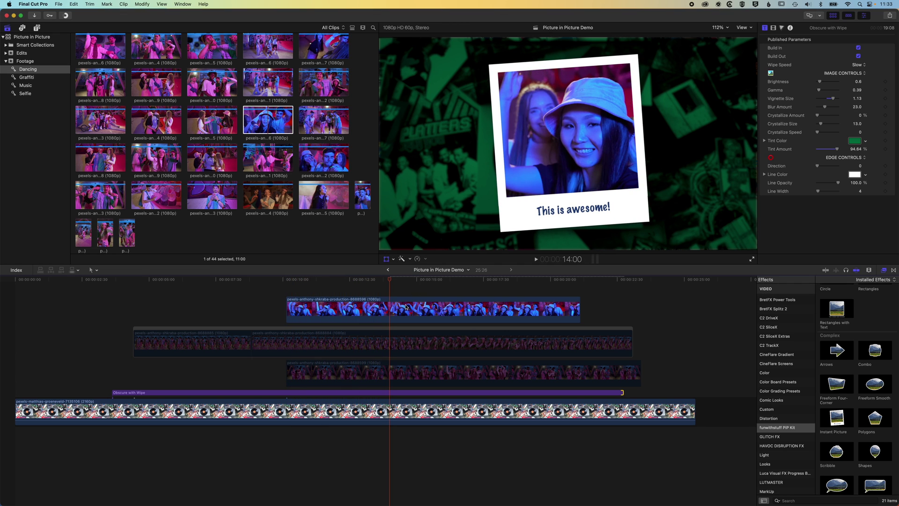
Hide the viewer's Transform on-screen controls for the Instant Picture clip and keep that clip selected
click(406, 307)
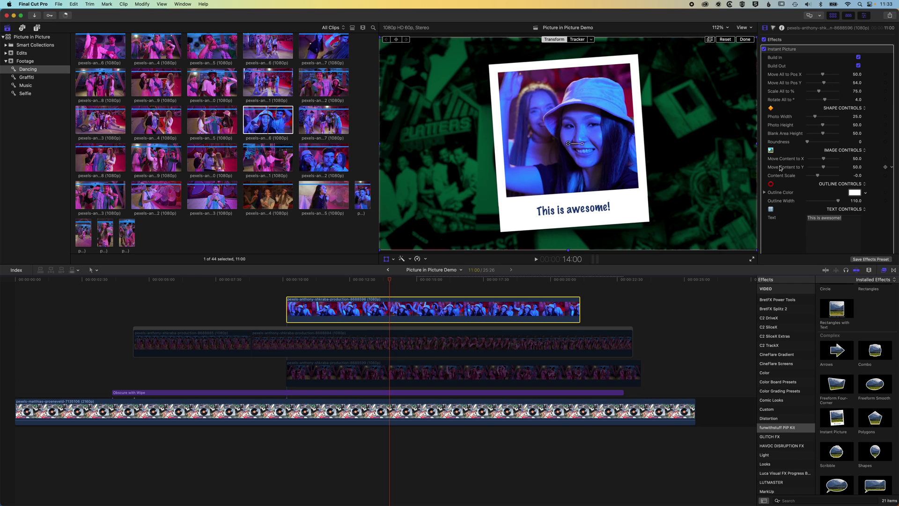
click(386, 260)
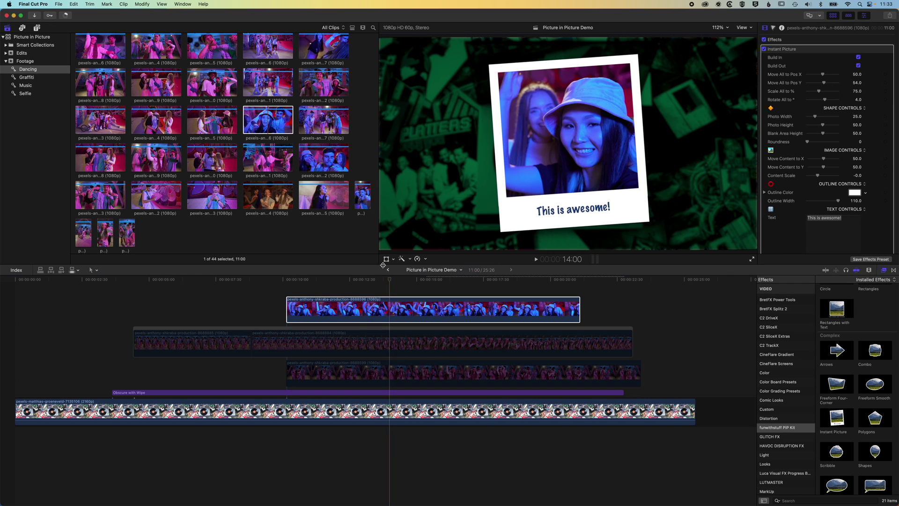
click(334, 305)
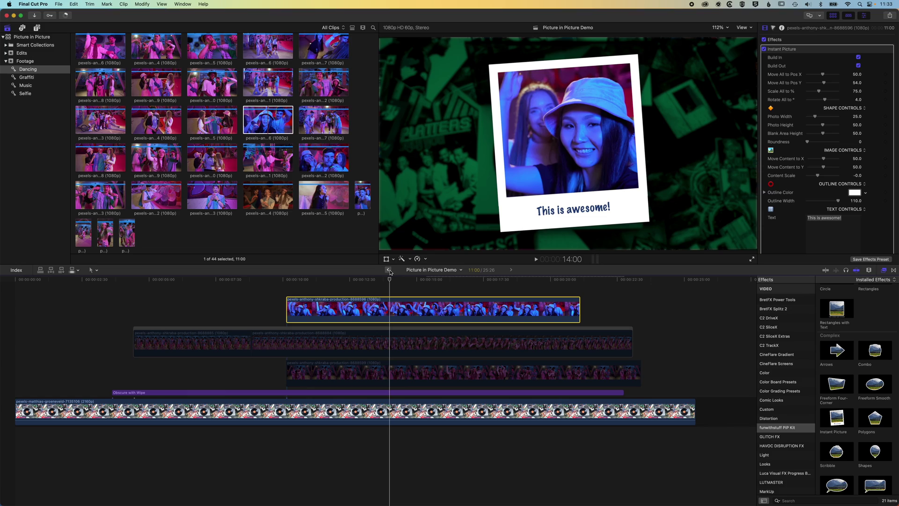